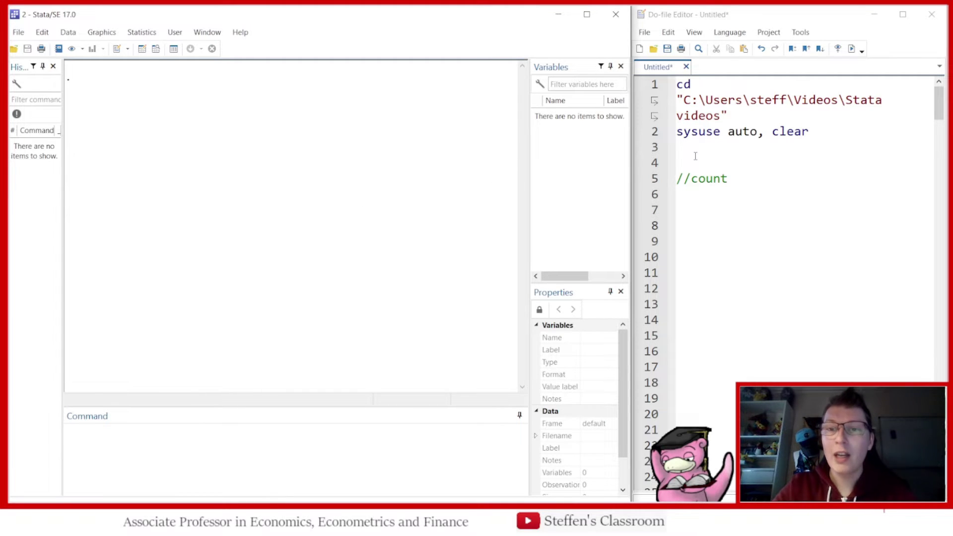
# Run the do-file's first two lines to load the auto dataset
pyautogui.moveTo(694, 148); pyautogui.dragTo(651, 89)
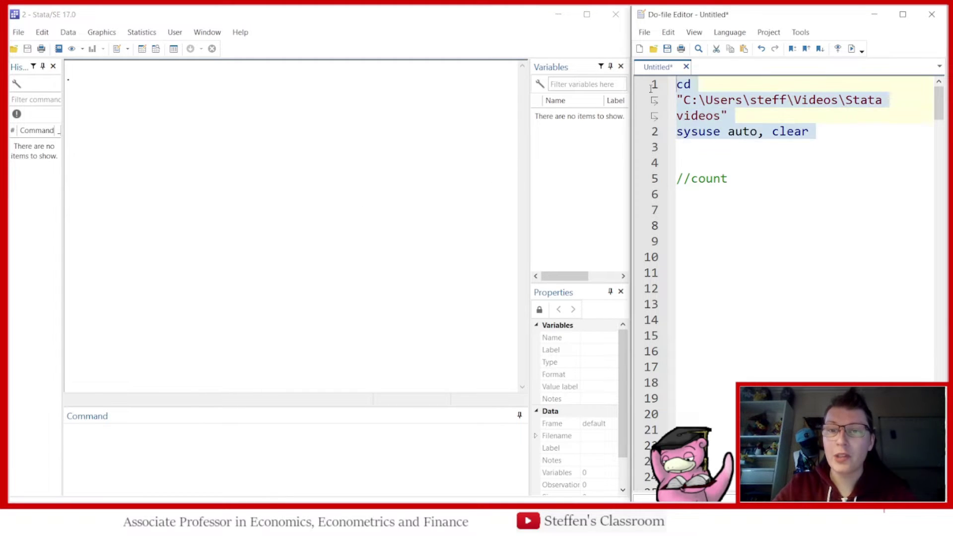
pyautogui.click(851, 49)
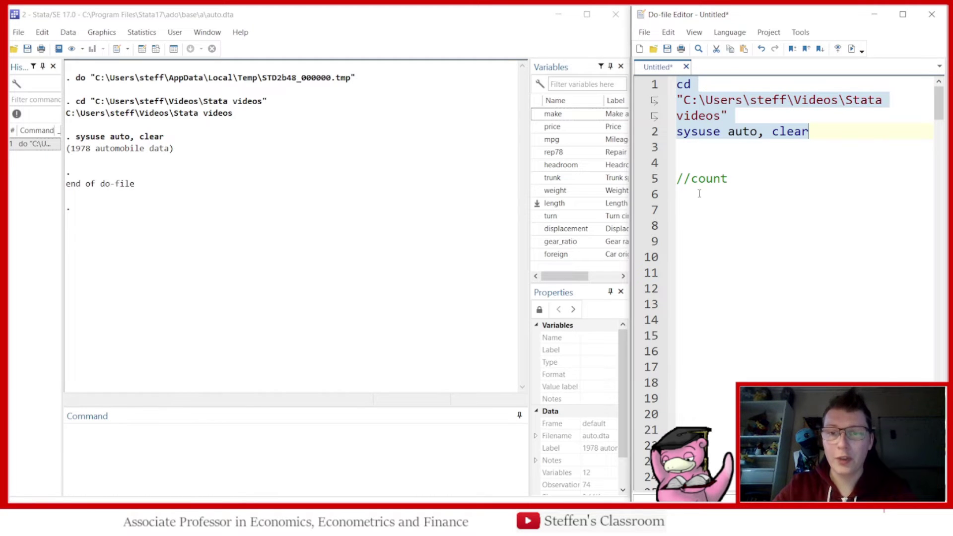
pyautogui.click(696, 194)
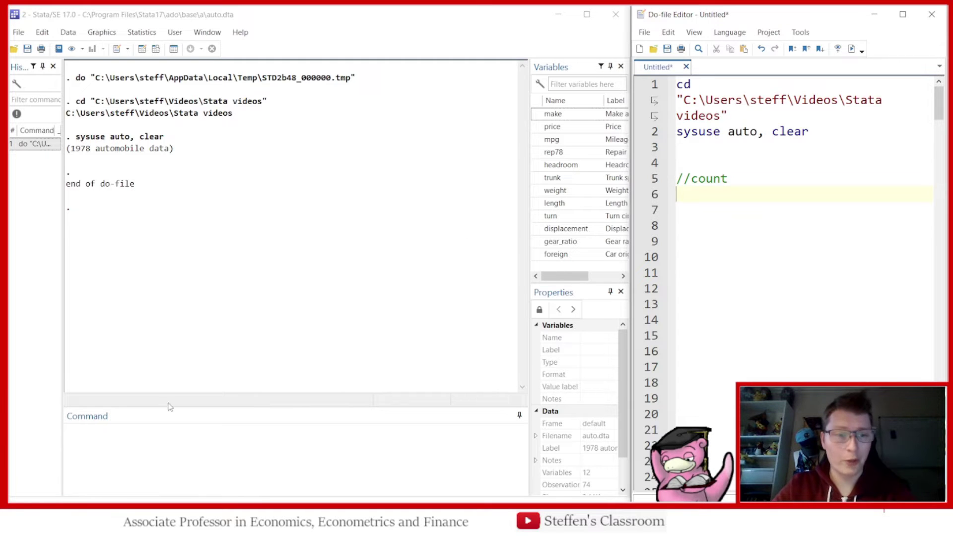
# Run count from the Command window, which reports 74 observations
pyautogui.click(144, 450)
pyautogui.write('count')
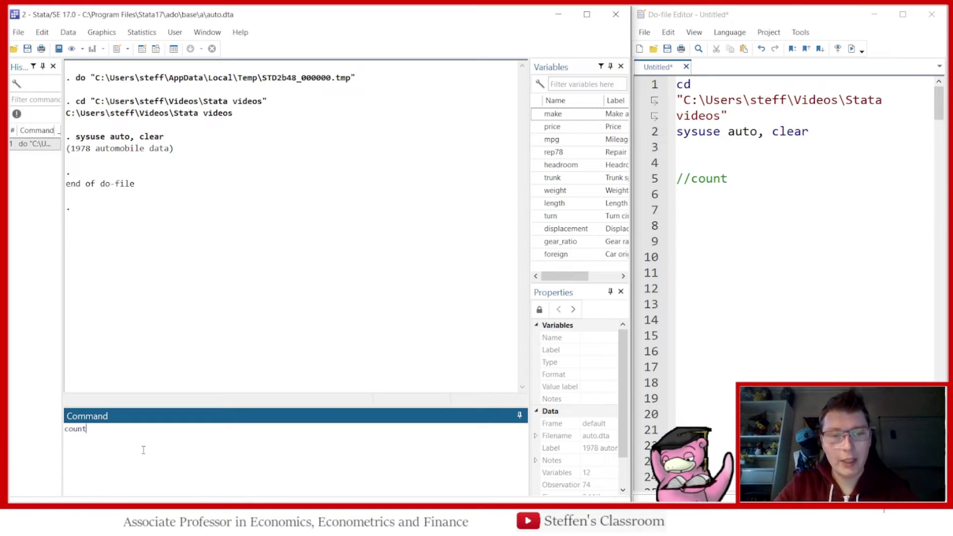
pyautogui.press('Return')
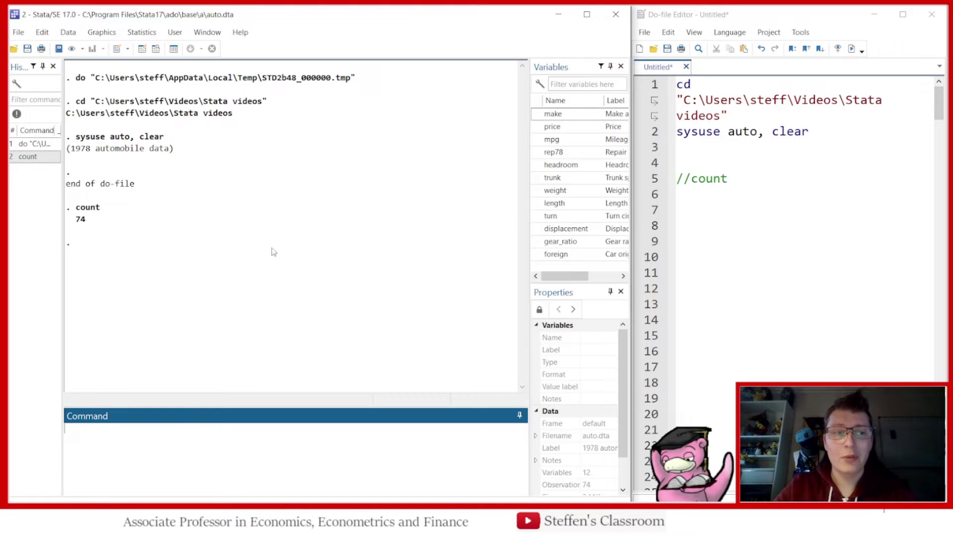
pyautogui.click(737, 197)
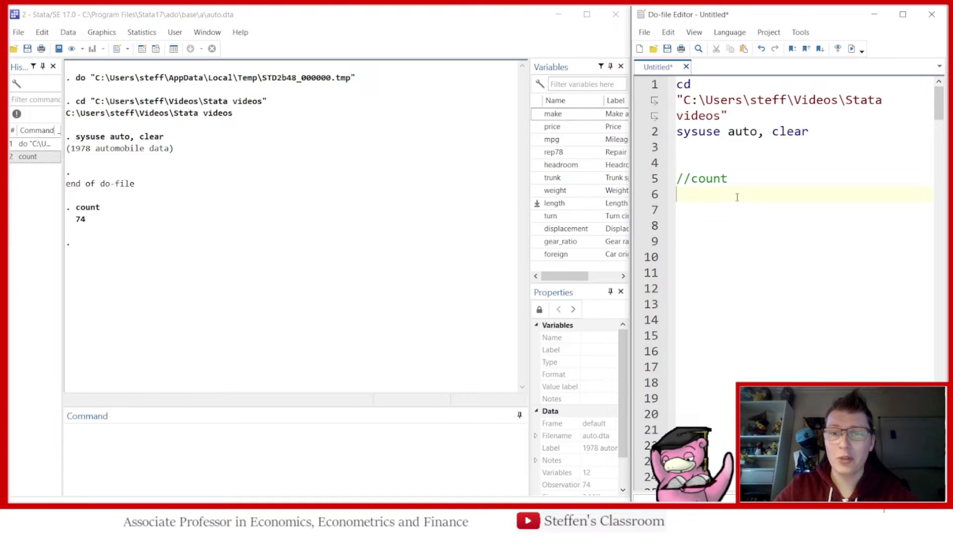
# Remove the blank line above //count and paste in the //_n and //_N comment lines
pyautogui.click(708, 156)
pyautogui.press('Delete')
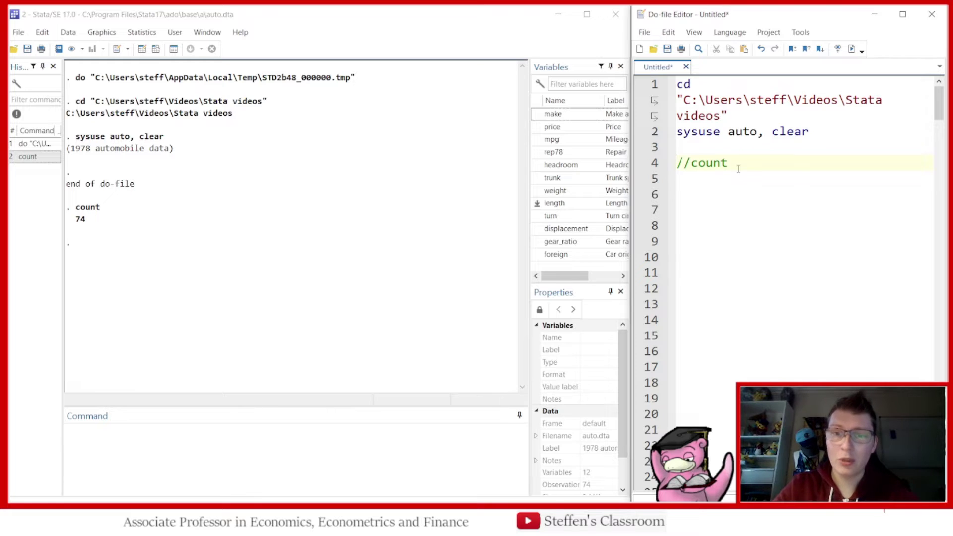
pyautogui.press('Down')
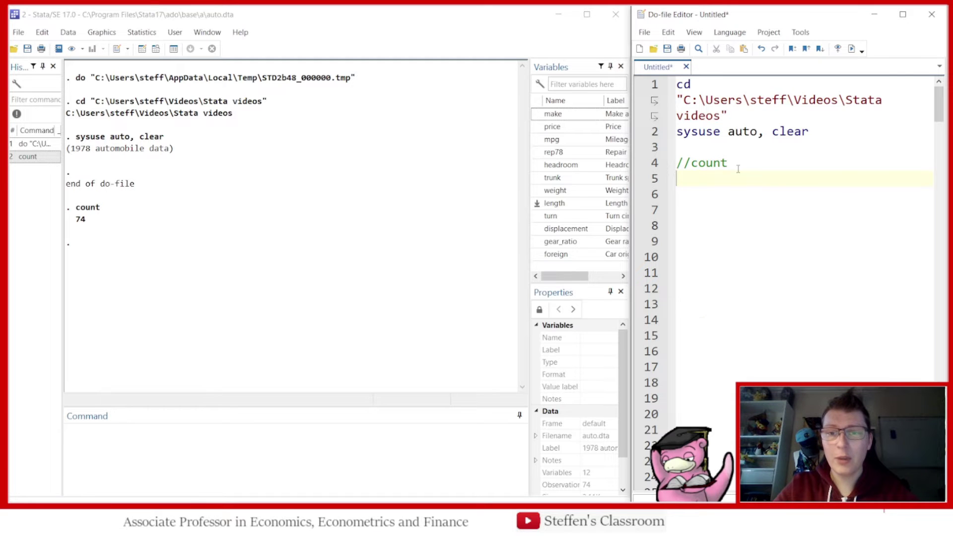
pyautogui.write('//_n  //_N')
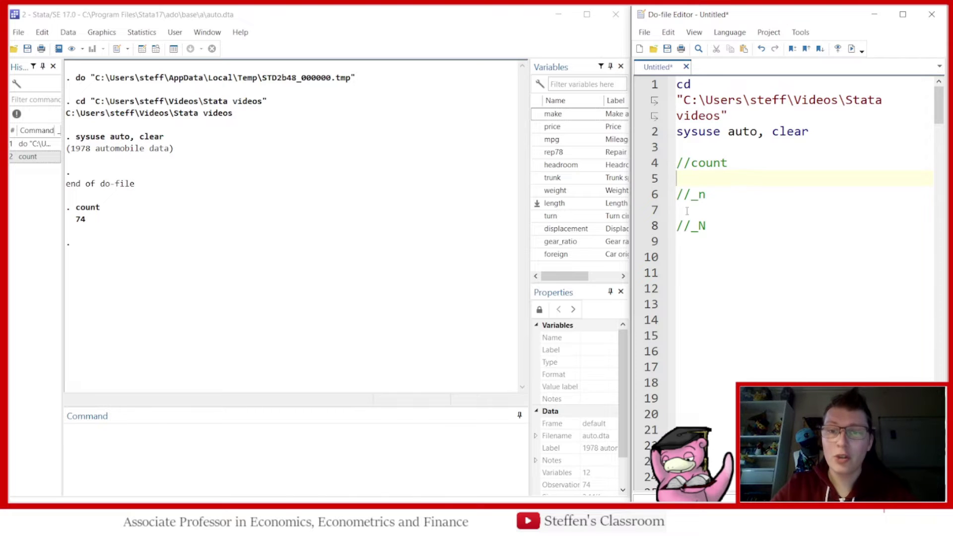
# Write and run gen foo = _n and gen foo2 = _N from the do-file
pyautogui.click(671, 210)
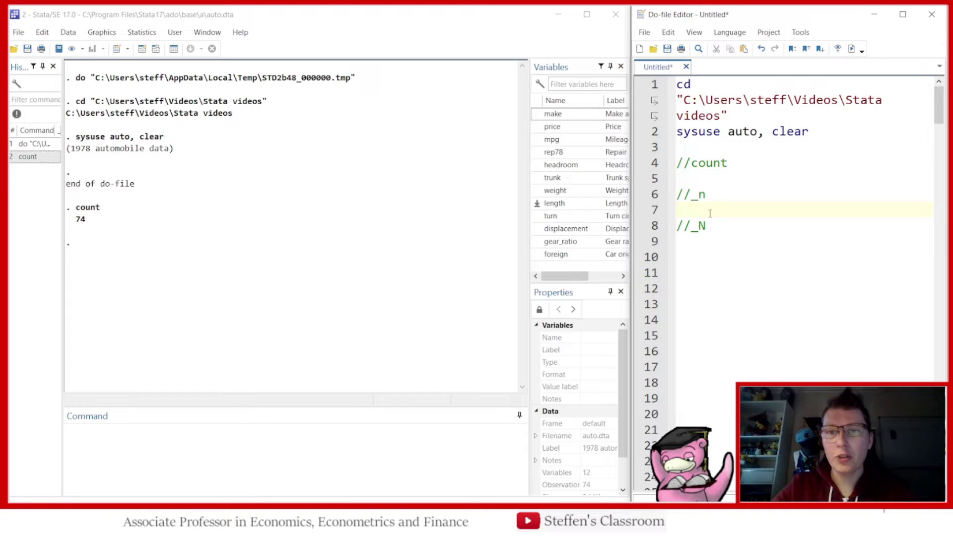
pyautogui.write('gen foo = ')
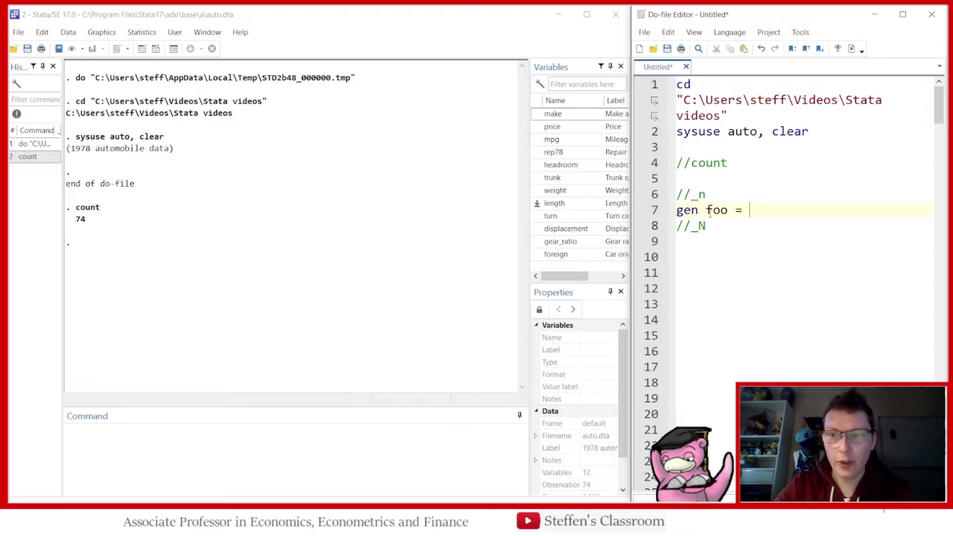
pyautogui.write('_n')
pyautogui.press('Down')
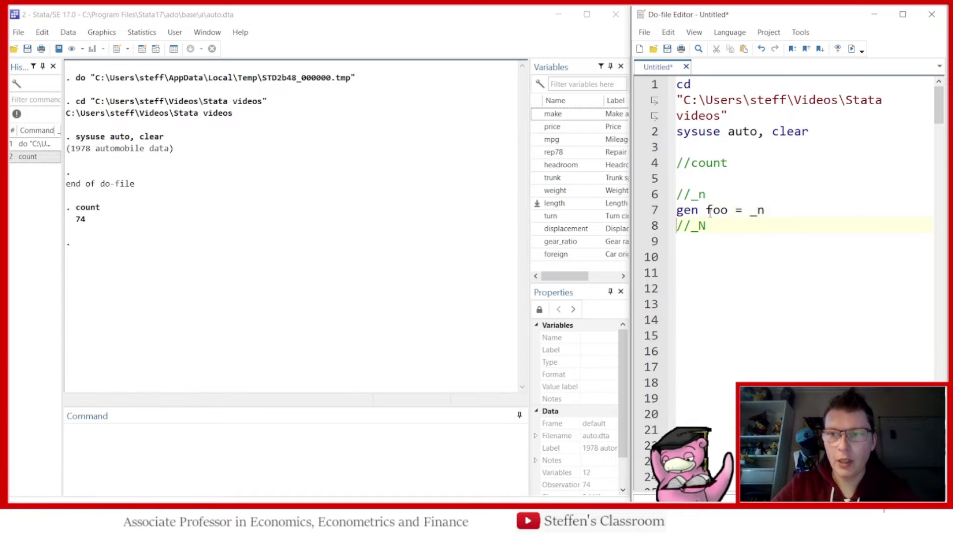
pyautogui.write('gen foo2')
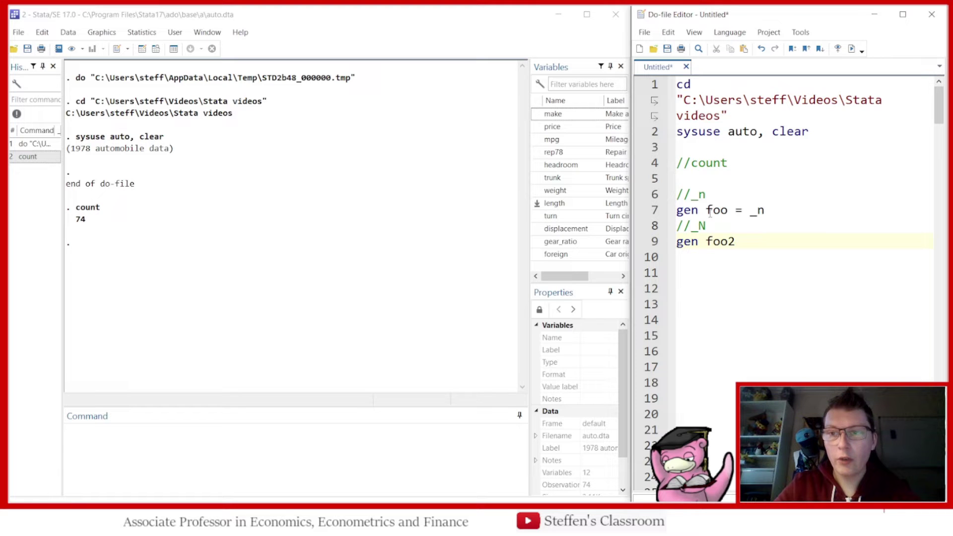
pyautogui.write(' = _N')
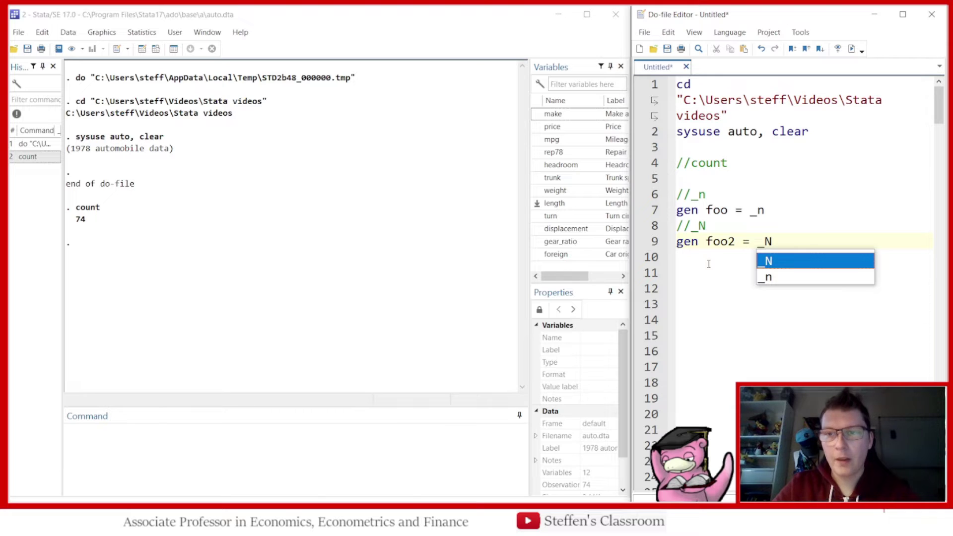
pyautogui.moveTo(675, 258); pyautogui.dragTo(677, 213)
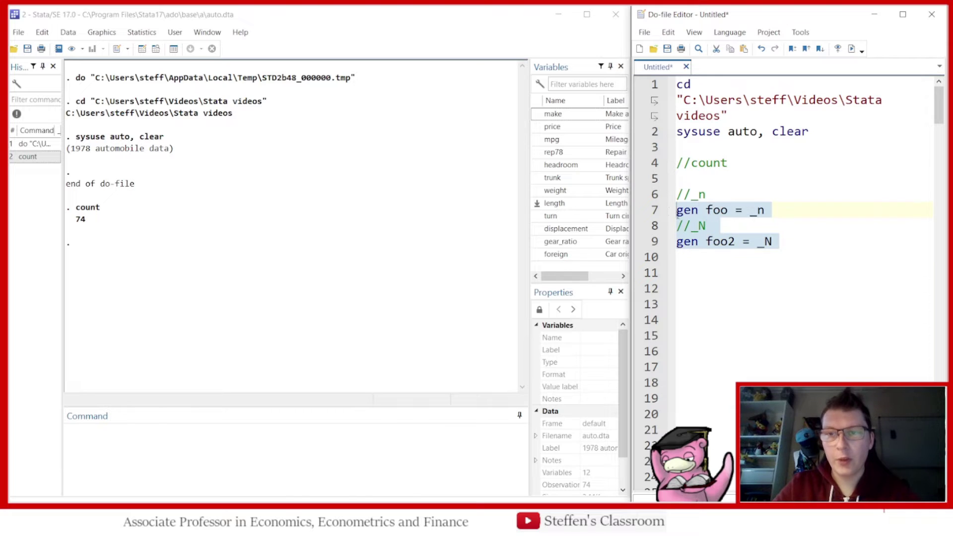
pyautogui.click(851, 48)
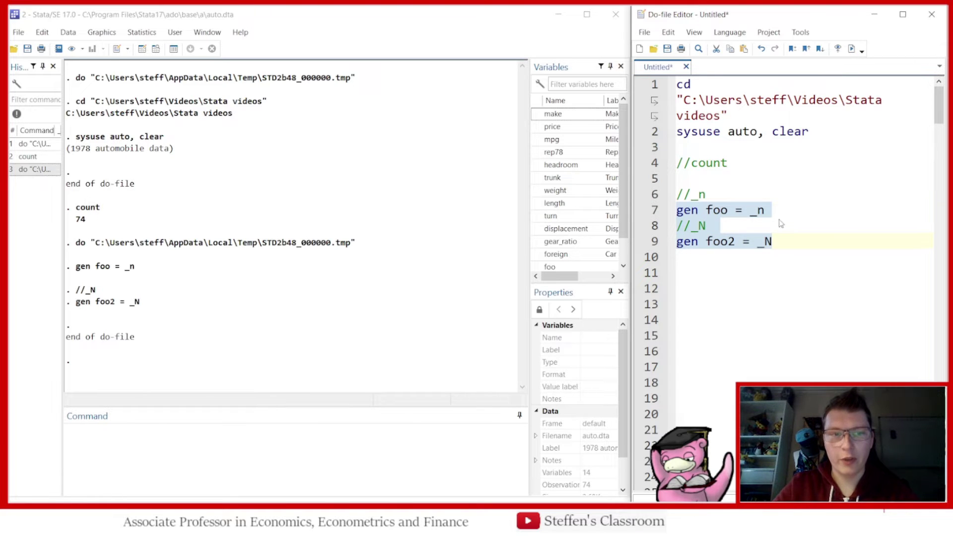
pyautogui.click(774, 212)
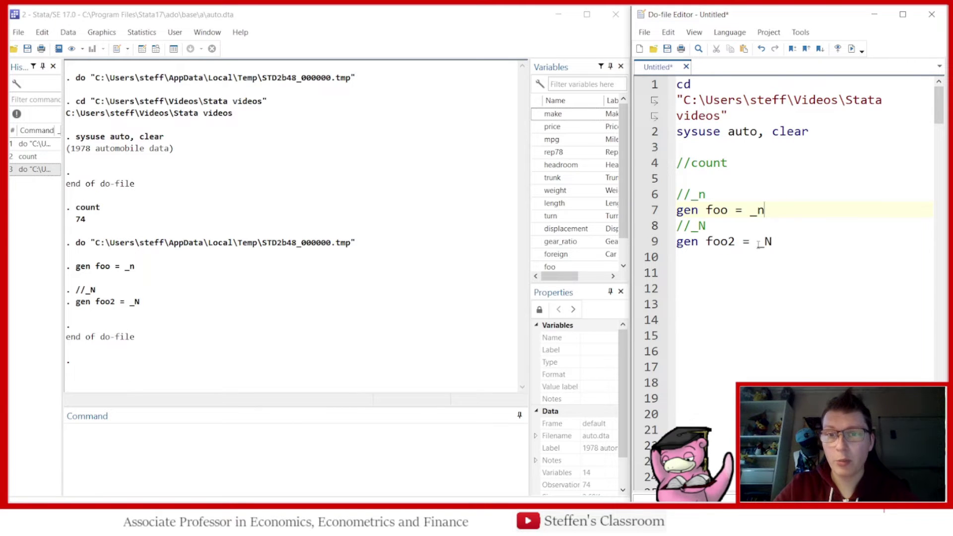
pyautogui.click(776, 243)
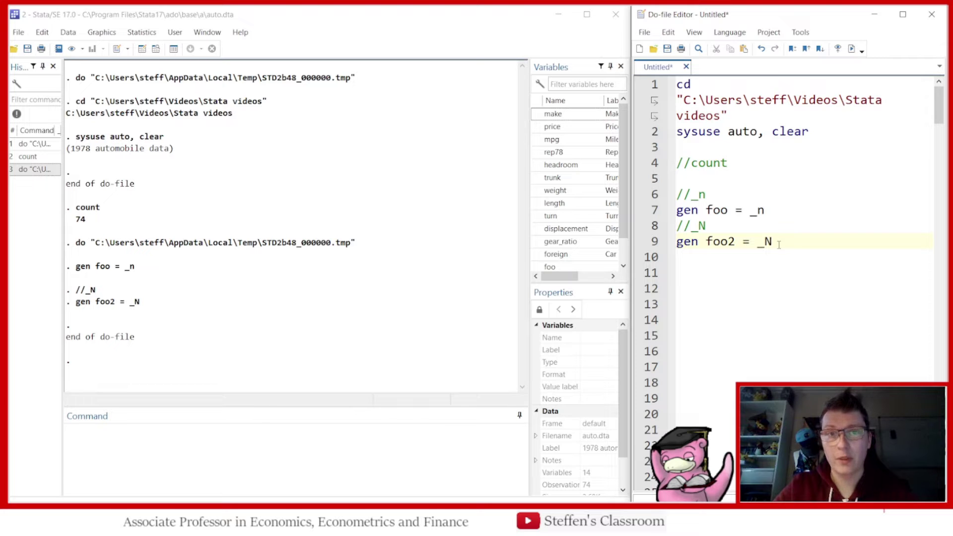
pyautogui.click(157, 49)
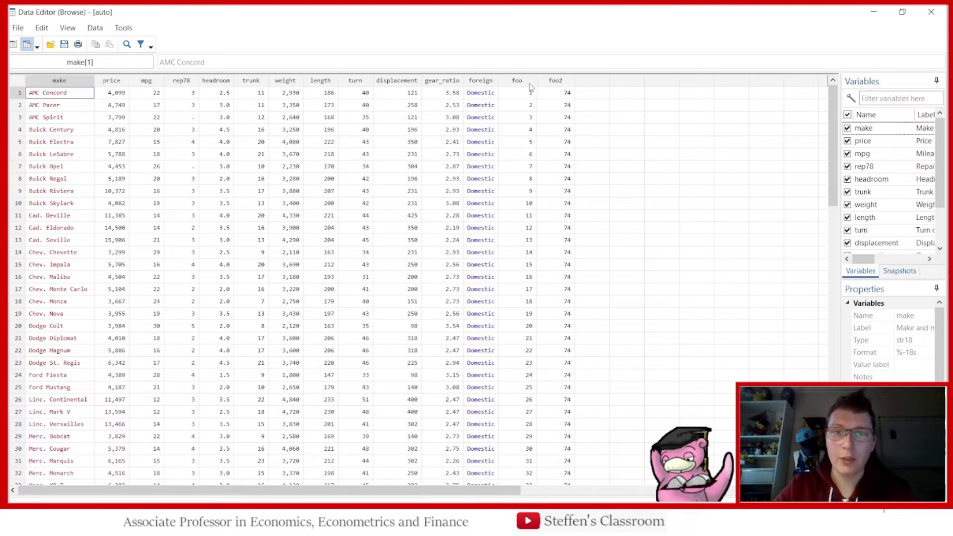
pyautogui.click(530, 82)
pyautogui.click(558, 82)
pyautogui.click(527, 106)
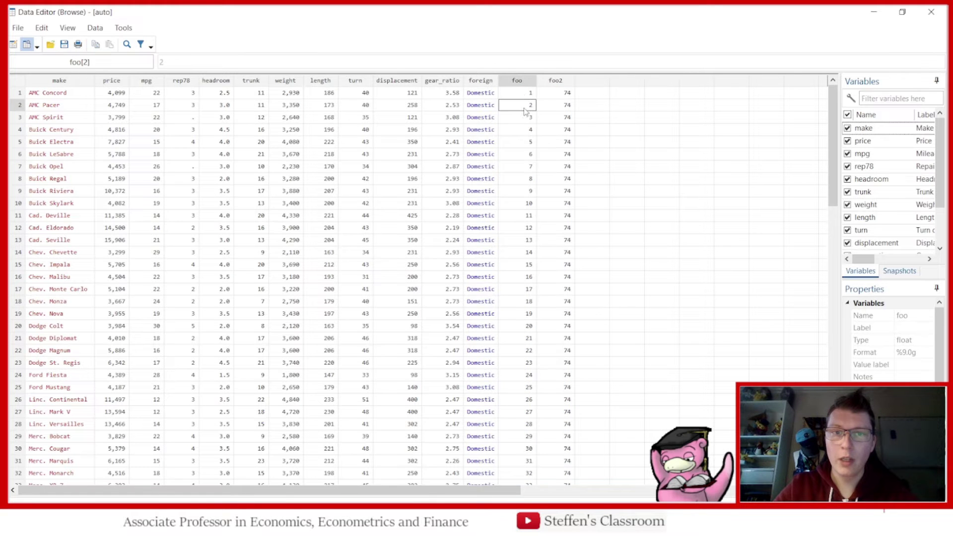
pyautogui.click(525, 93)
pyautogui.scroll(-11, 524, 134)
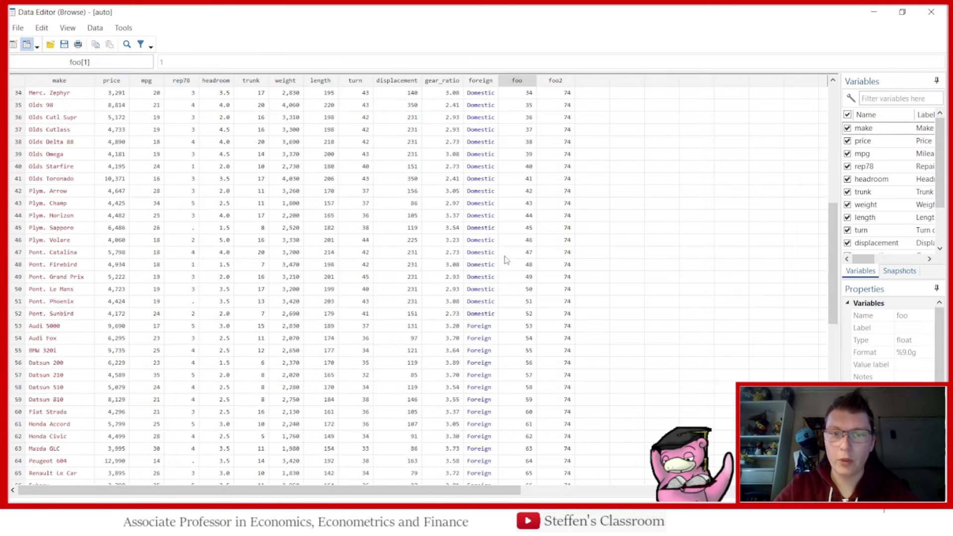
pyautogui.scroll(-10, 516, 271)
pyautogui.scroll(20, 549, 227)
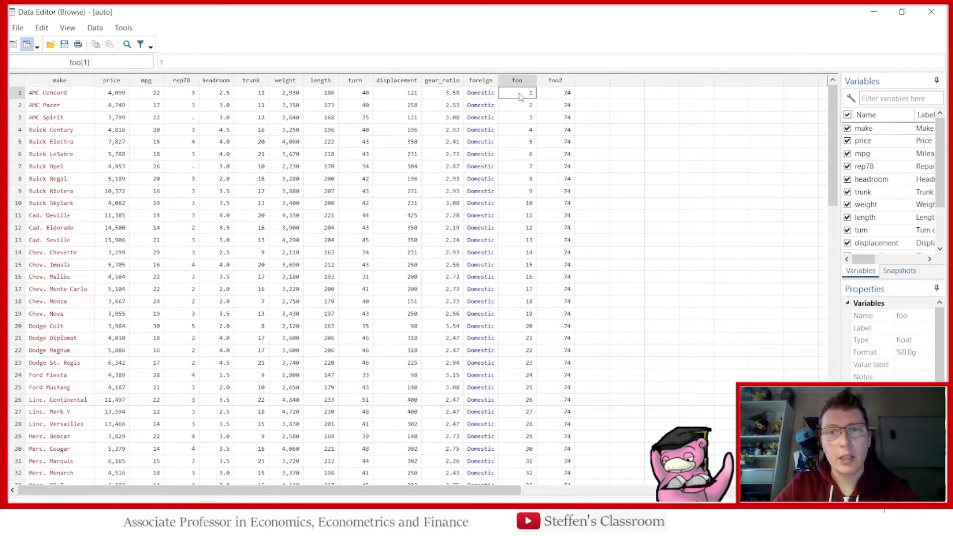
pyautogui.moveTo(519, 105); pyautogui.dragTo(516, 321)
pyautogui.scroll(-16, 515, 322)
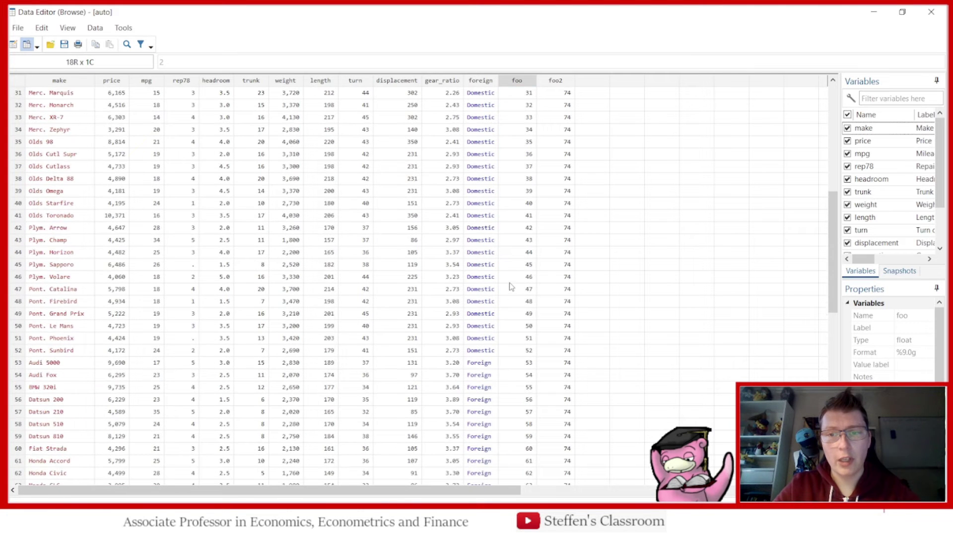
pyautogui.scroll(16, 532, 181)
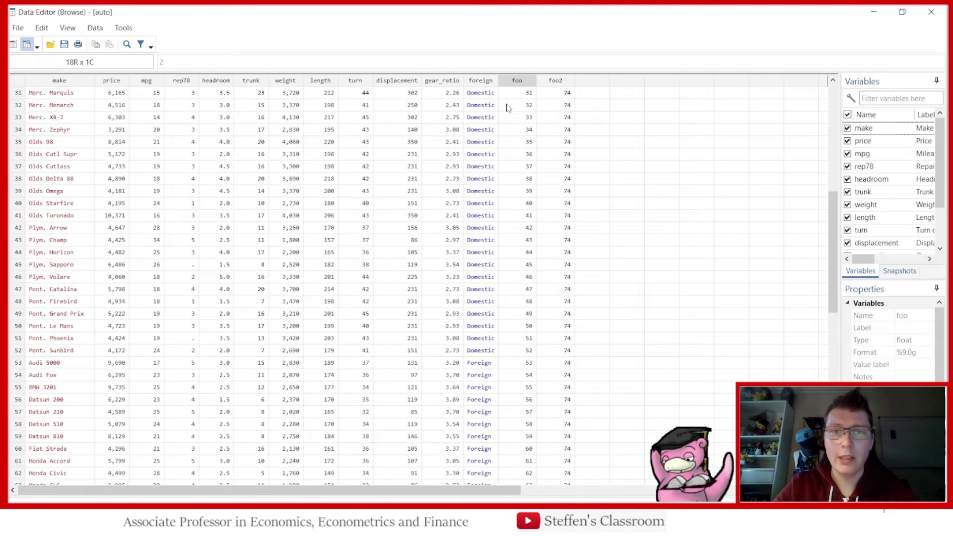
pyautogui.click(509, 97)
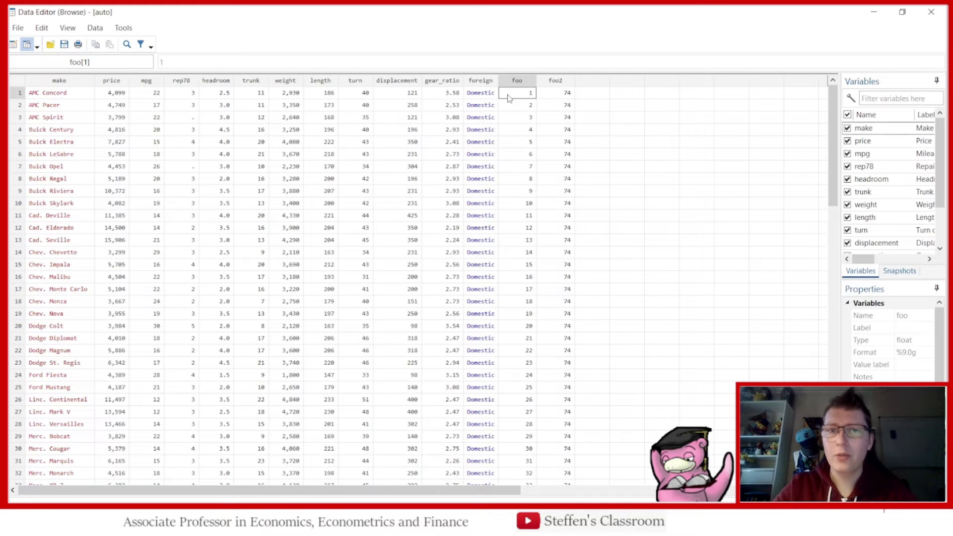
# Close the data browser and remove the extra blank lines above the label comment
pyautogui.click(874, 12)
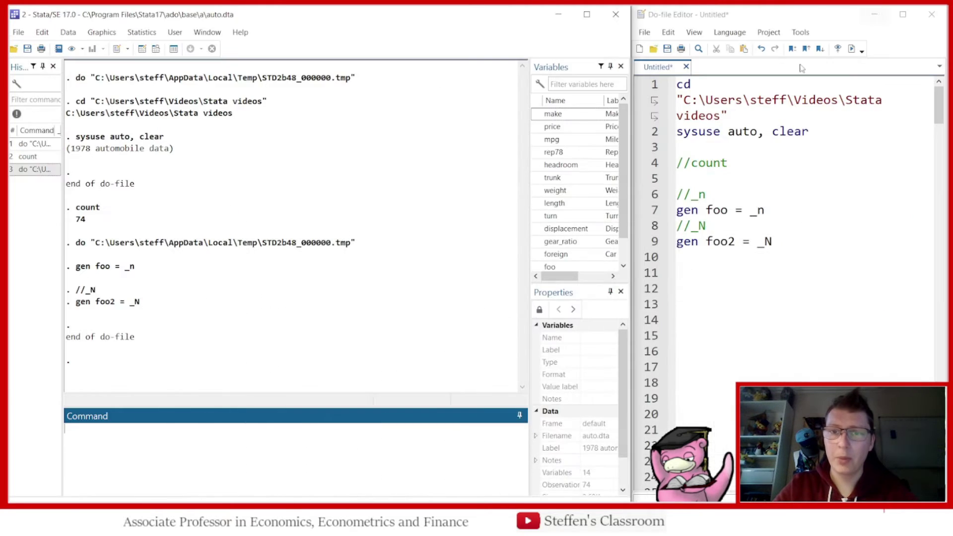
pyautogui.click(713, 257)
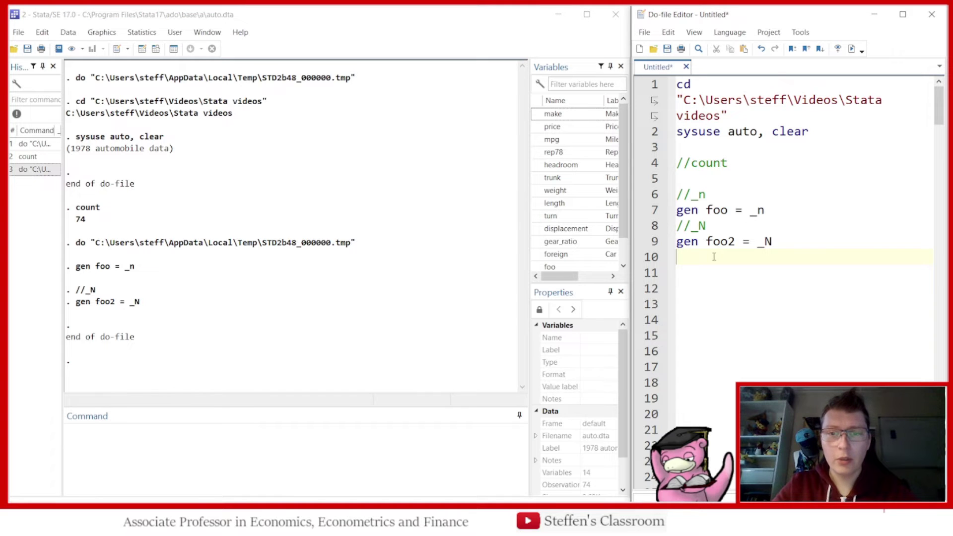
pyautogui.hotkey('ctrl', 'z')
pyautogui.hotkey('ctrl', 'z')
pyautogui.press('Delete')
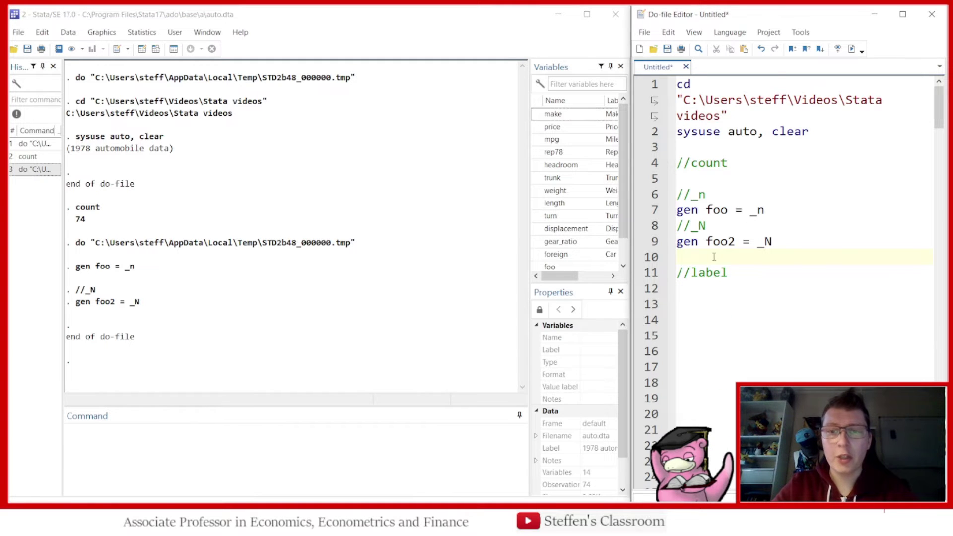
pyautogui.click(702, 292)
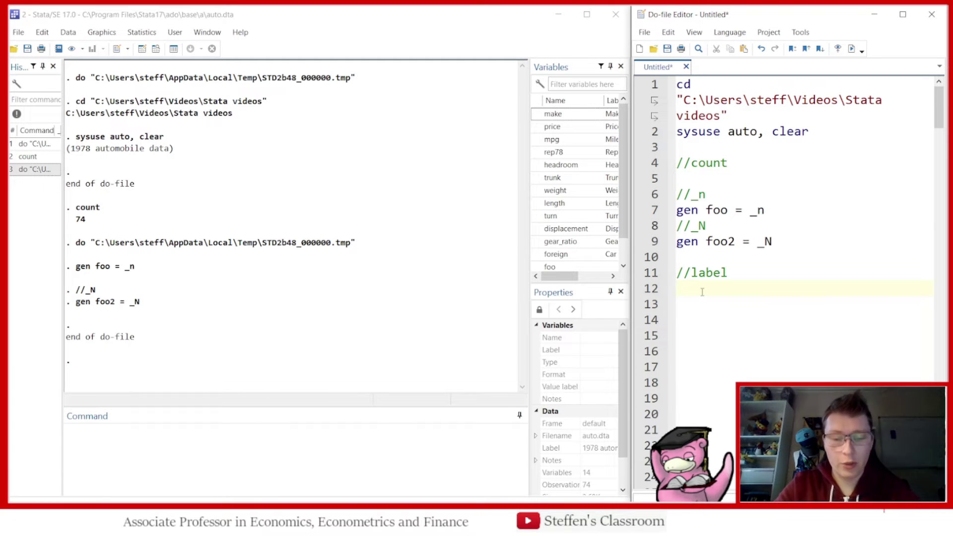
# Write and run label variable foo "This is a new variable" in the do-file
pyautogui.write('gen')
pyautogui.press('BackSpace')
pyautogui.press('BackSpace')
pyautogui.press('BackSpace')
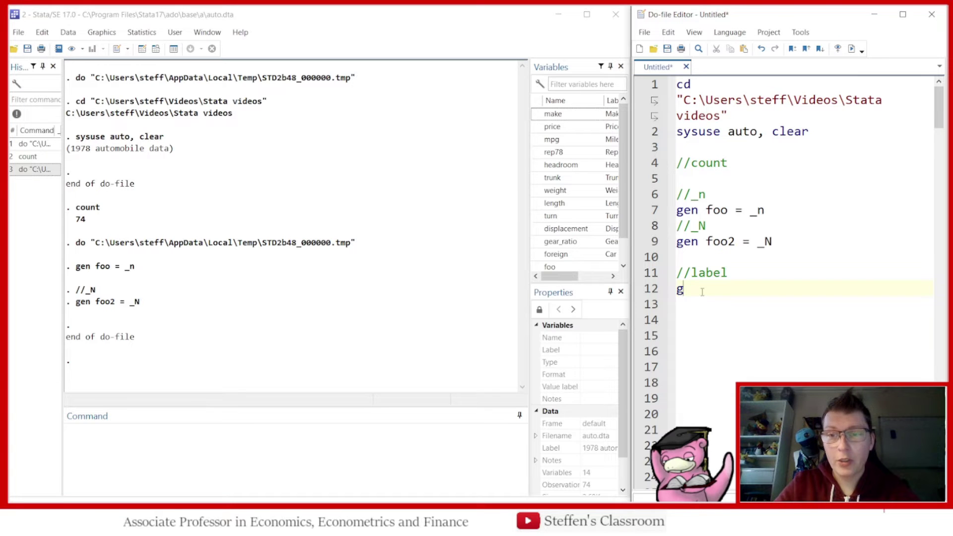
pyautogui.write('label')
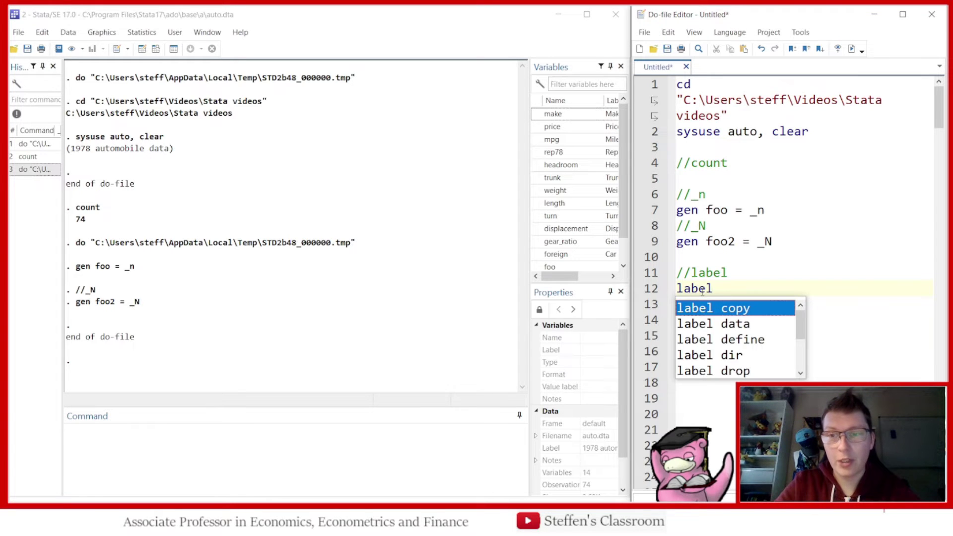
pyautogui.scroll(-2, 757, 327)
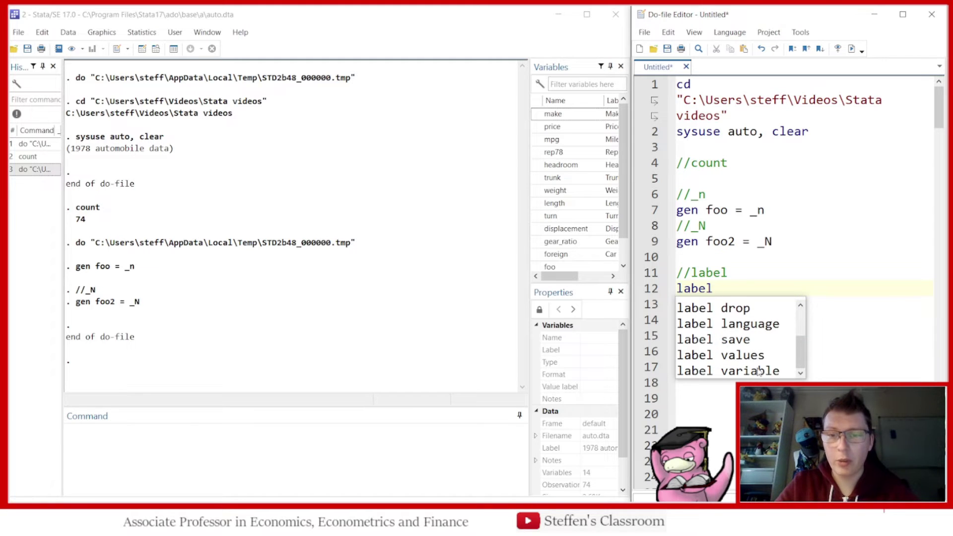
pyautogui.doubleClick(753, 372)
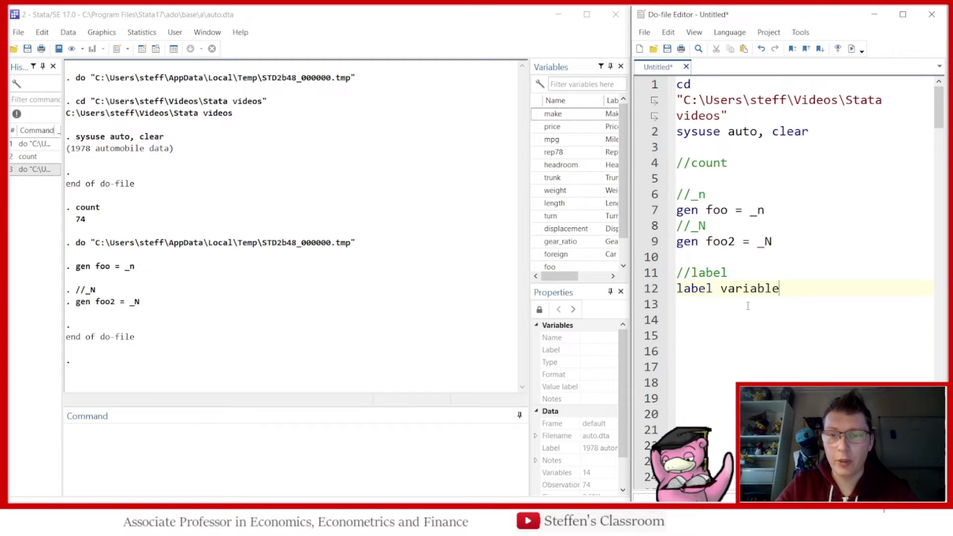
pyautogui.write('foo ')
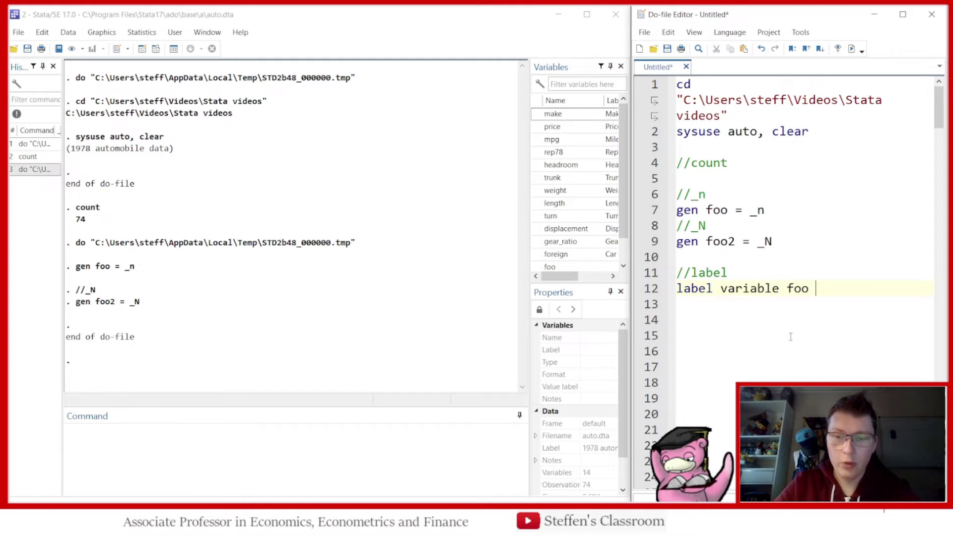
pyautogui.write('"')
pyautogui.write('This is a new')
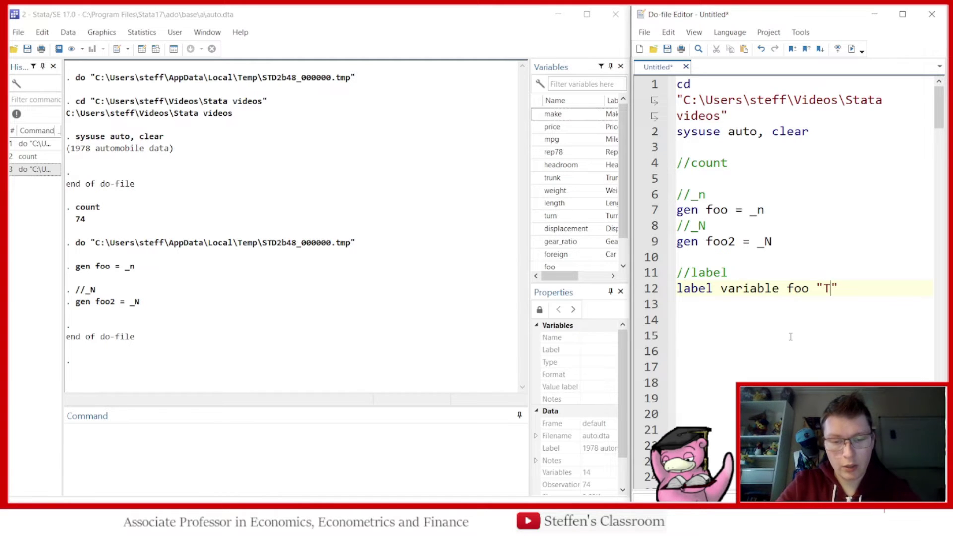
pyautogui.write(' variable')
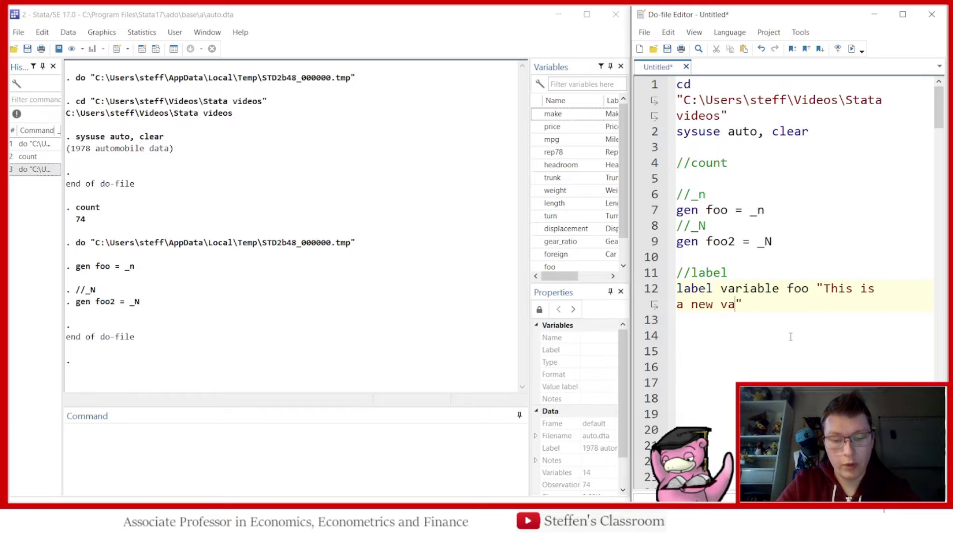
pyautogui.moveTo(788, 304); pyautogui.dragTo(677, 288)
pyautogui.click(852, 48)
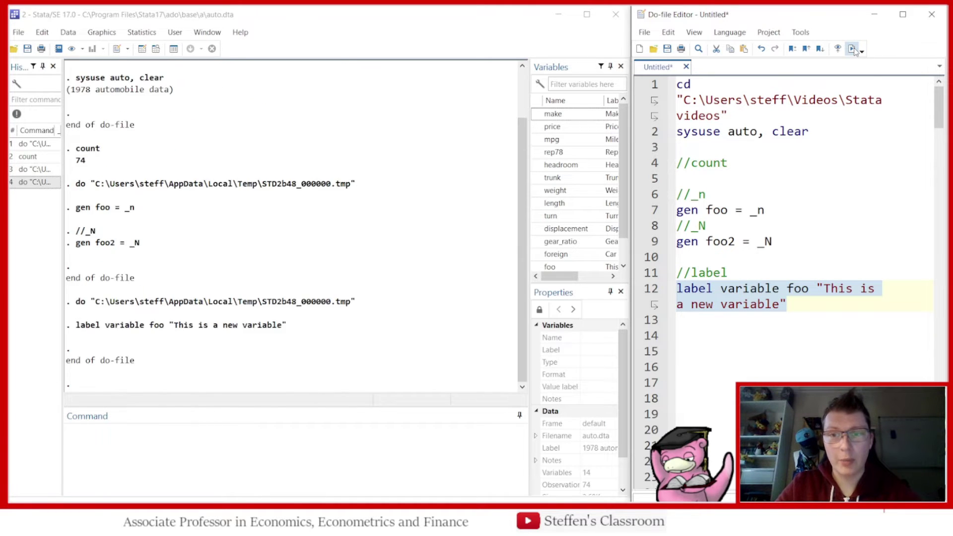
# Check foo's new label in the Properties panel, then add an //order comment below
pyautogui.scroll(-1, 584, 144)
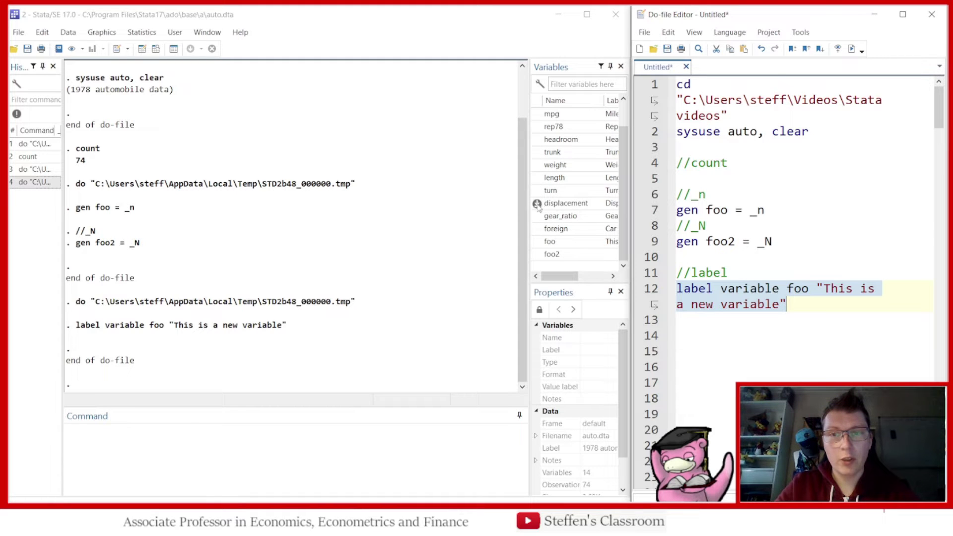
pyautogui.moveTo(529, 215); pyautogui.dragTo(519, 214)
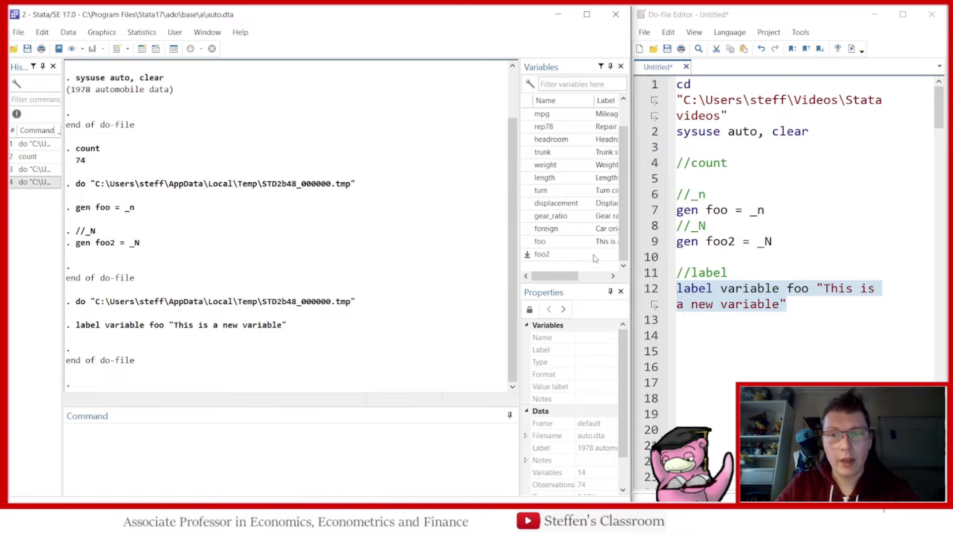
pyautogui.click(603, 243)
pyautogui.moveTo(569, 276)
pyautogui.mouseDown()
pyautogui.moveTo(582, 280)
pyautogui.moveTo(565, 280)
pyautogui.mouseUp()
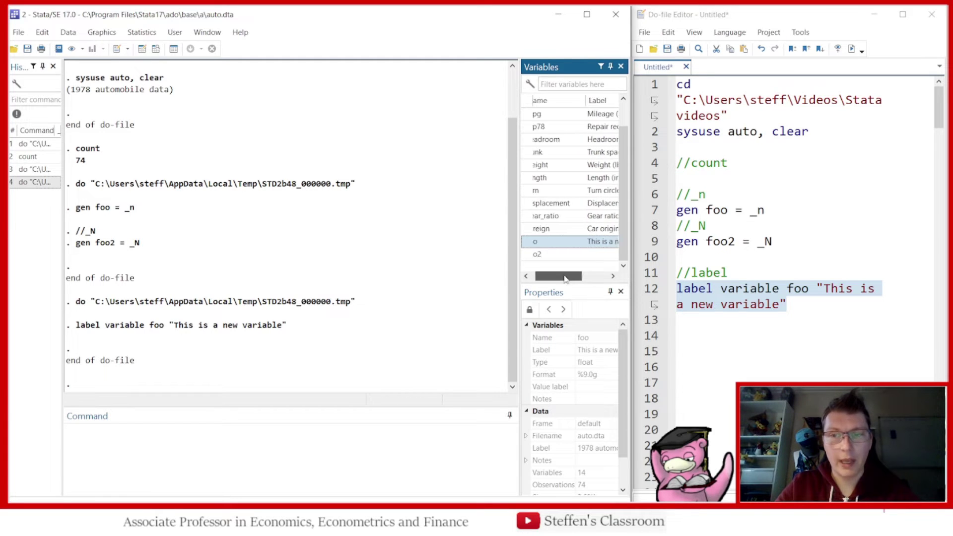
pyautogui.click(710, 321)
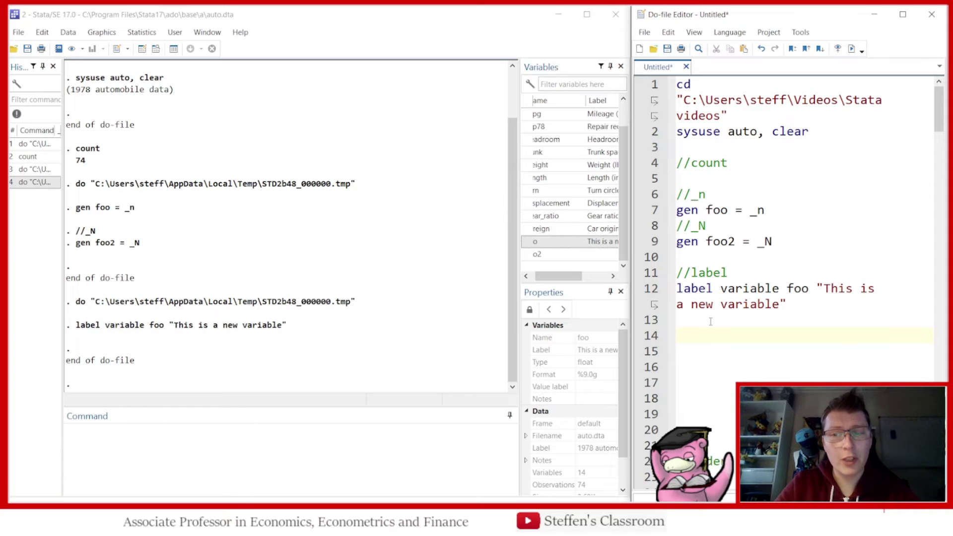
pyautogui.write('//order')
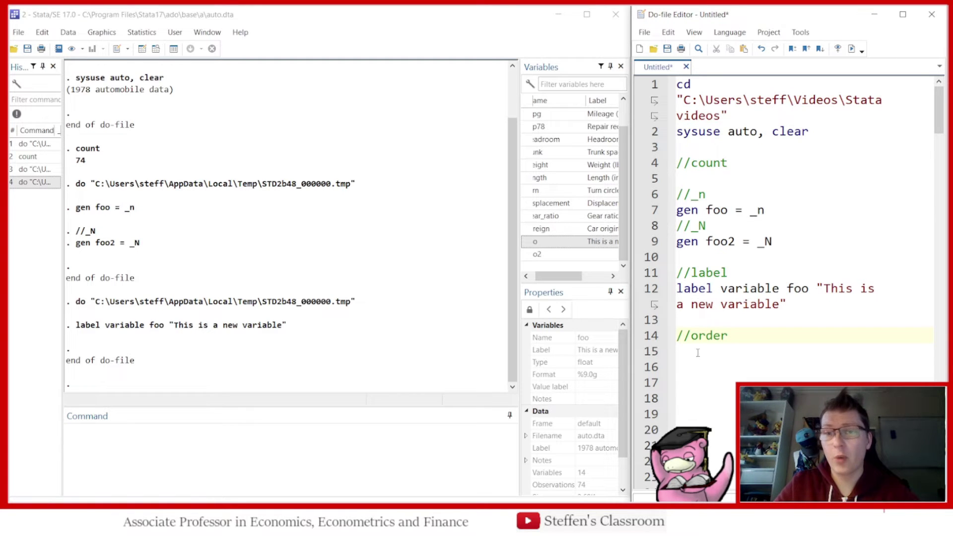
pyautogui.click(696, 351)
pyautogui.click(156, 50)
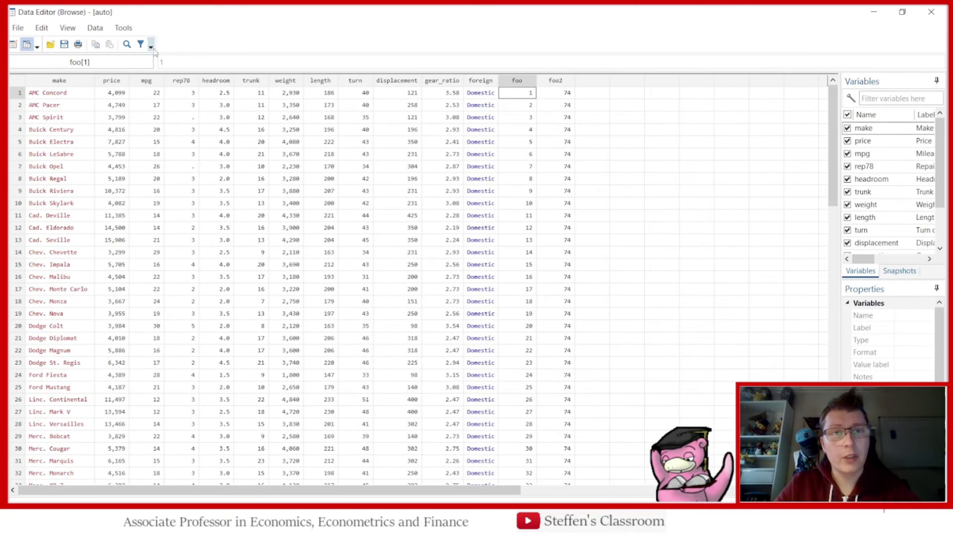
pyautogui.click(521, 81)
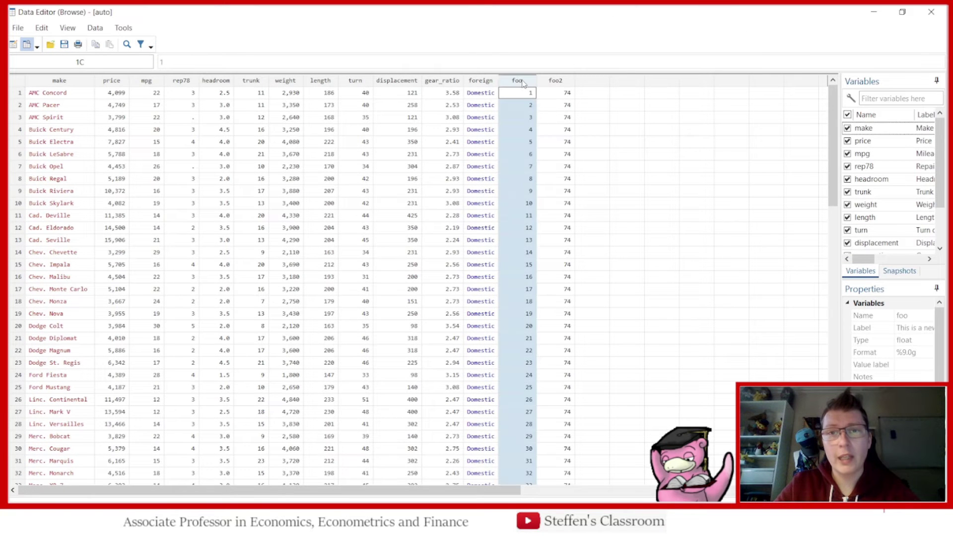
pyautogui.click(557, 81)
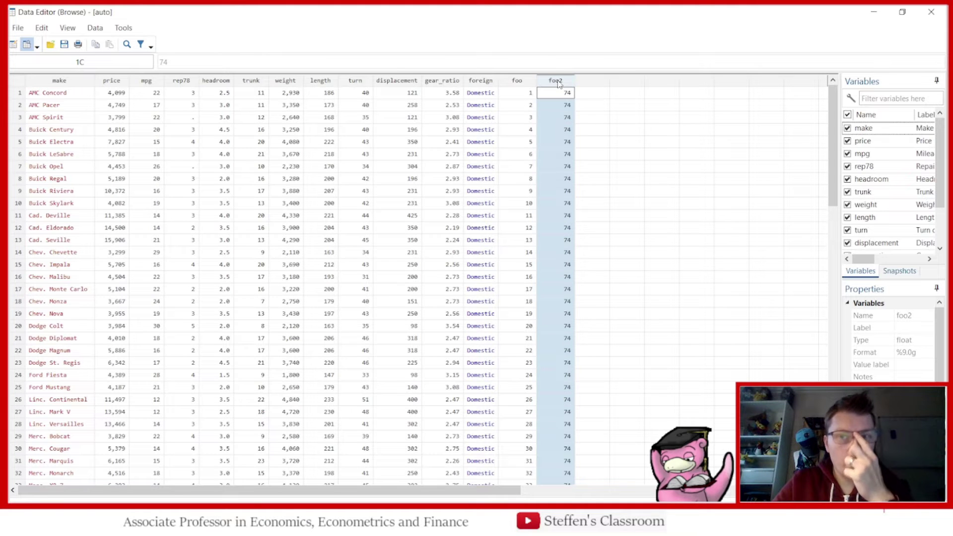
pyautogui.click(525, 85)
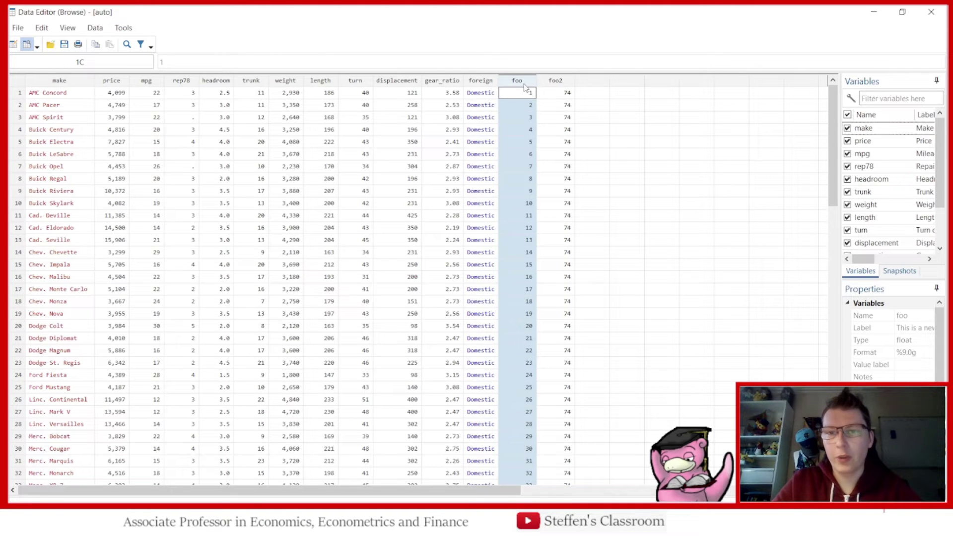
pyautogui.click(874, 12)
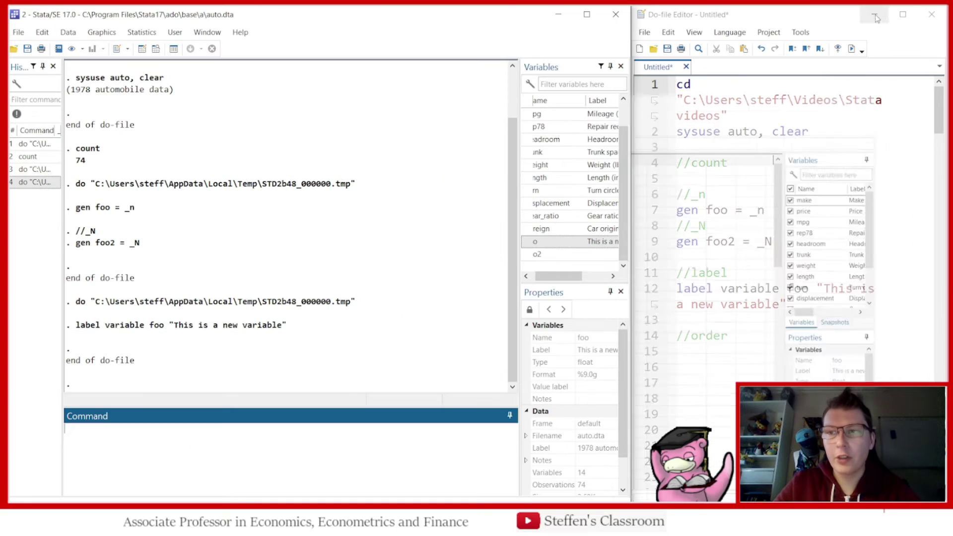
# Write and run order foo, first and order foo2, after(foo)
pyautogui.click(712, 351)
pyautogui.write('orde')
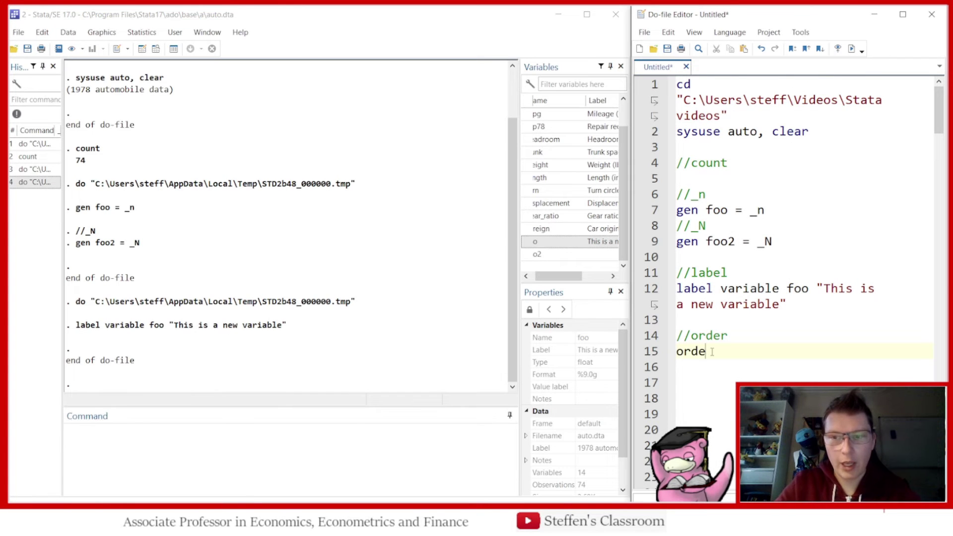
pyautogui.write('r foo, first')
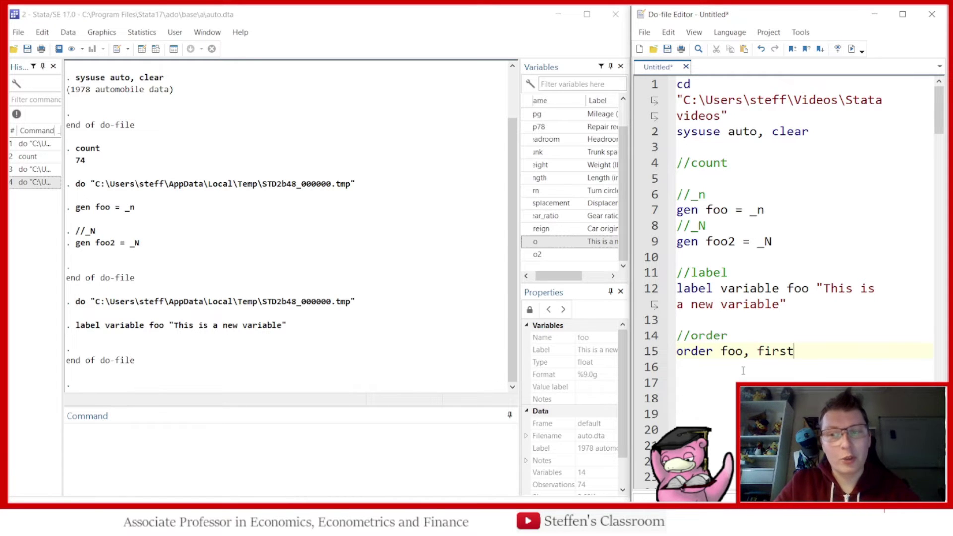
pyautogui.scroll(-5, 761, 372)
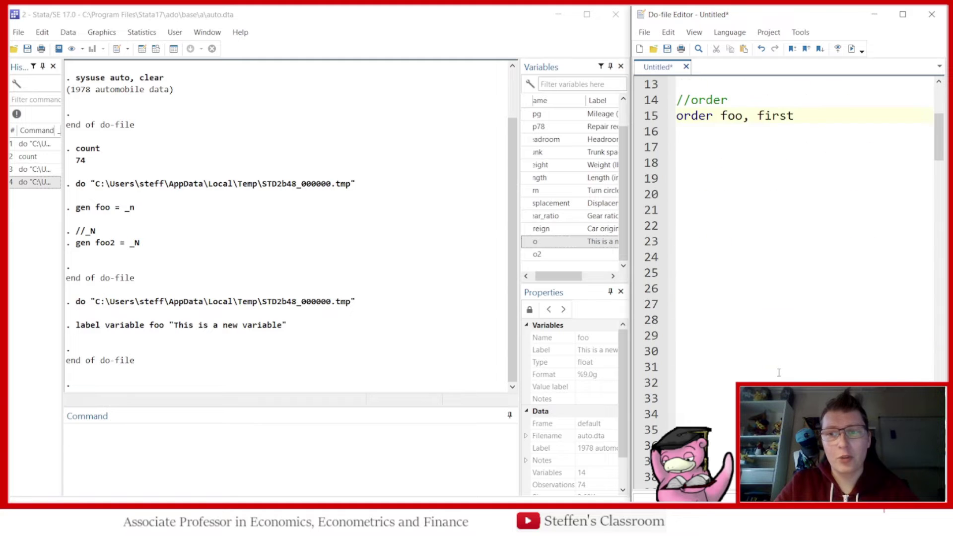
pyautogui.scroll(2, 777, 373)
pyautogui.scroll(1, 778, 372)
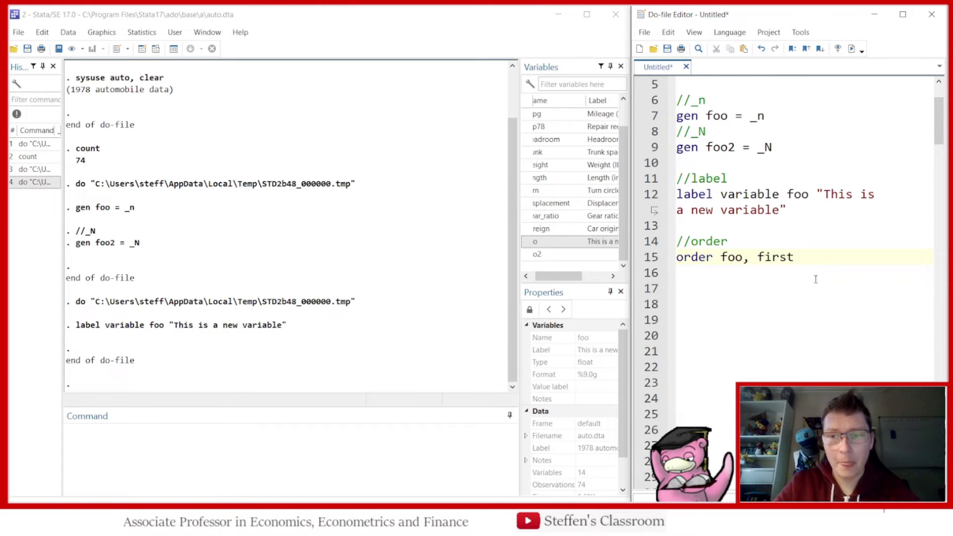
pyautogui.press('Return')
pyautogui.write('order f')
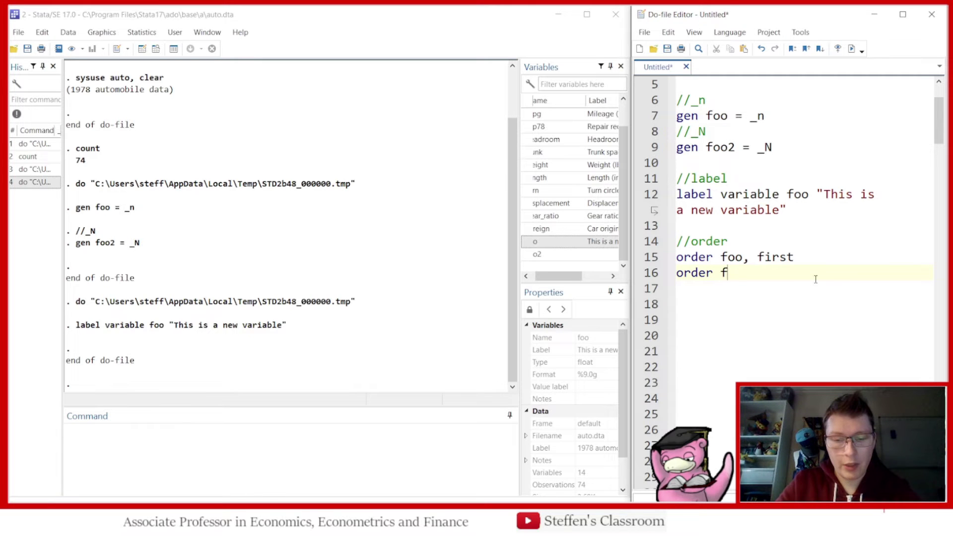
pyautogui.write('oo2, aft')
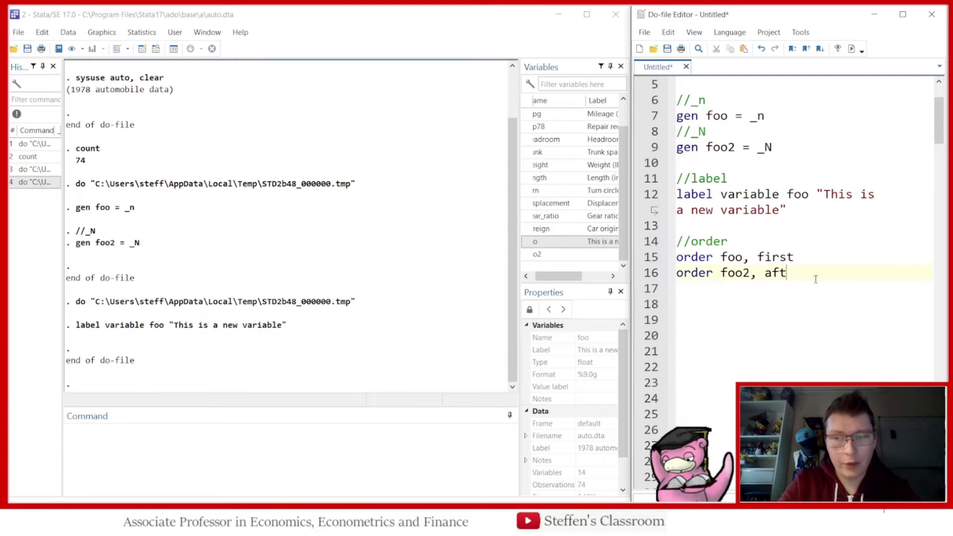
pyautogui.write('er(foo)')
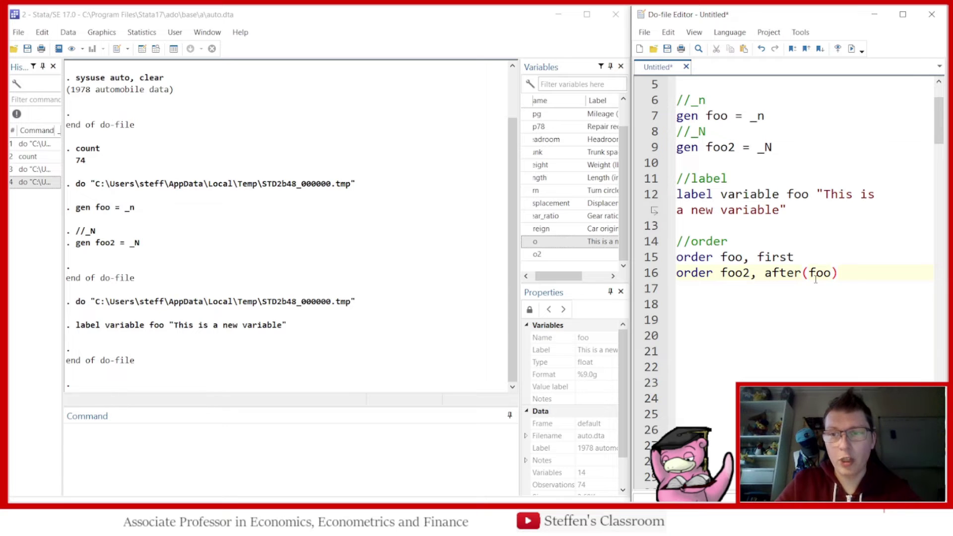
pyautogui.scroll(-1, 815, 279)
pyautogui.click(656, 229)
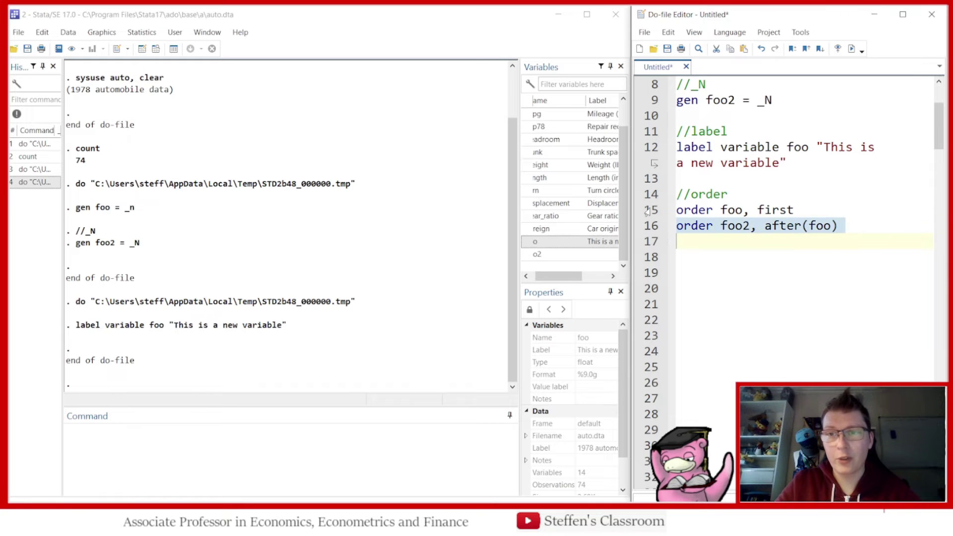
pyautogui.moveTo(647, 211); pyautogui.dragTo(650, 228)
pyautogui.click(851, 49)
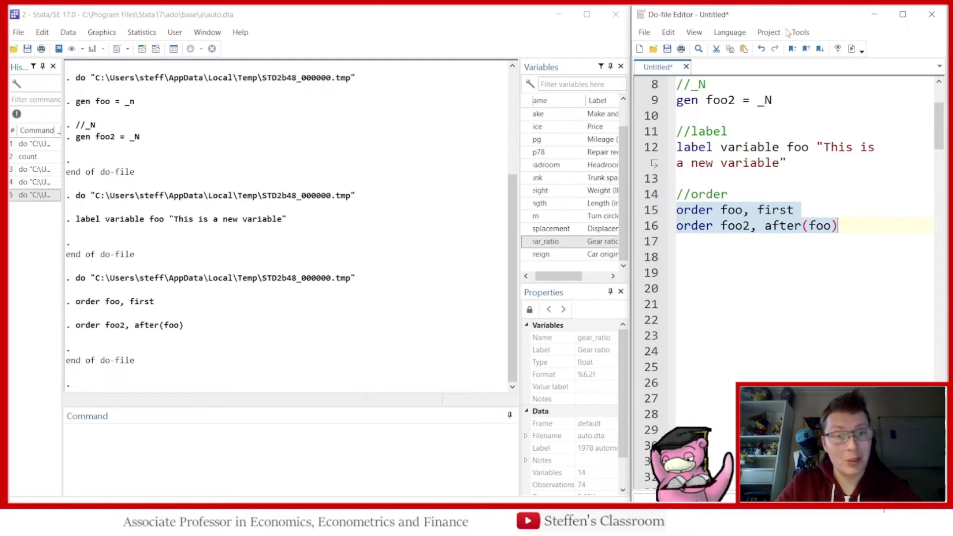
# Confirm in the data browser that foo and foo2 are now the first columns
pyautogui.click(157, 49)
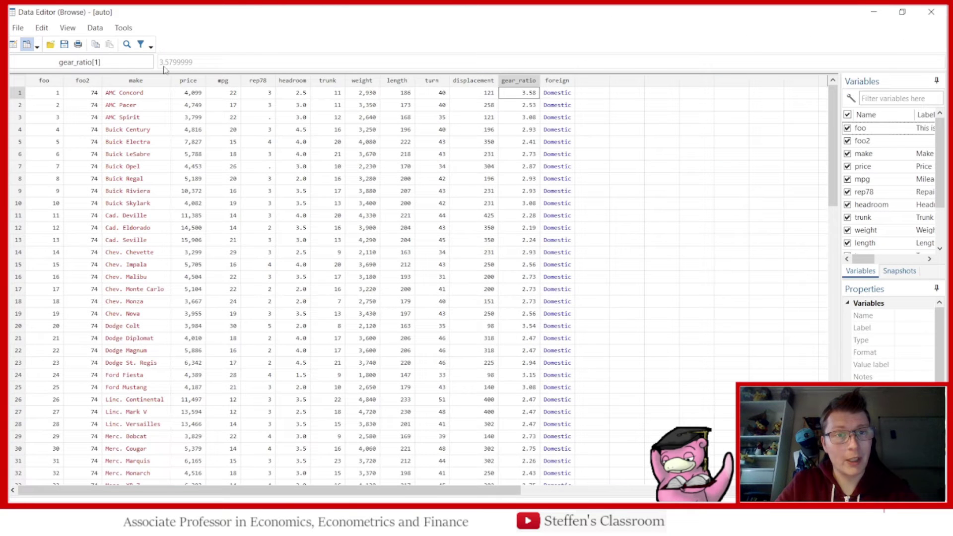
pyautogui.click(44, 81)
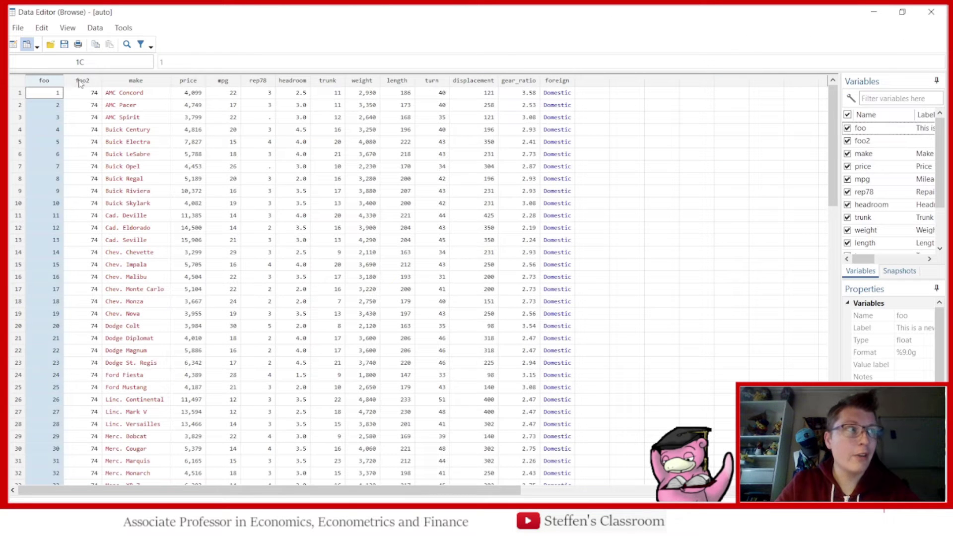
pyautogui.click(80, 80)
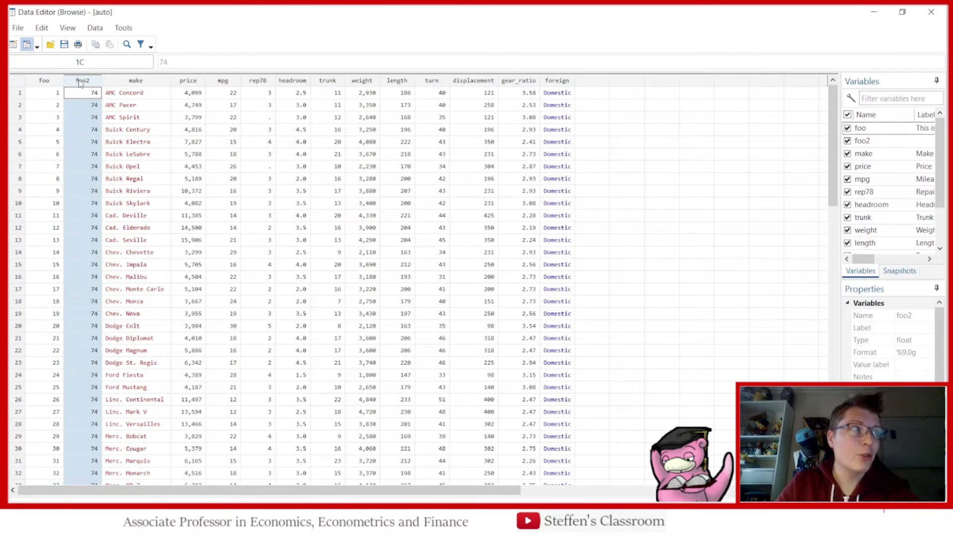
pyautogui.click(873, 12)
pyautogui.click(714, 252)
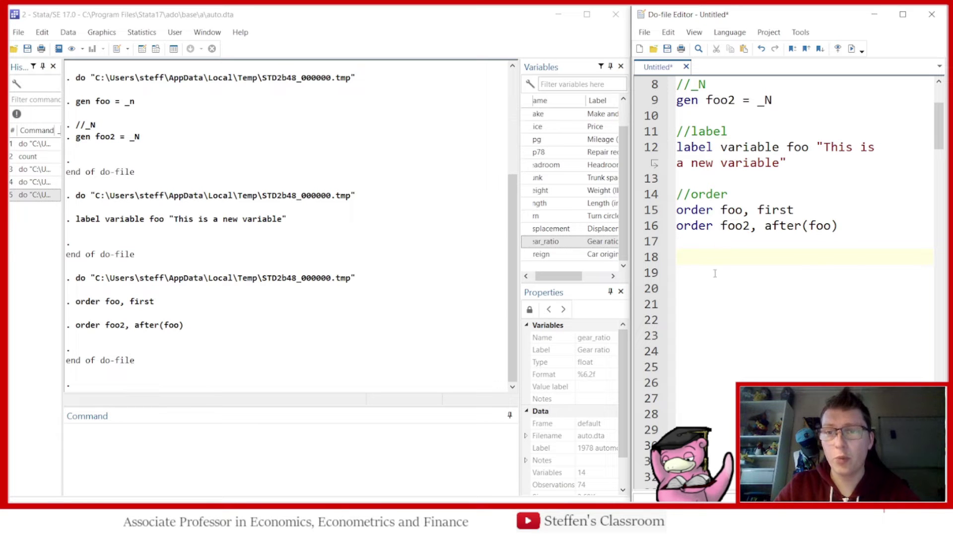
# Add a //brow comment and run brow from the Command window to view all data
pyautogui.write('//brow')
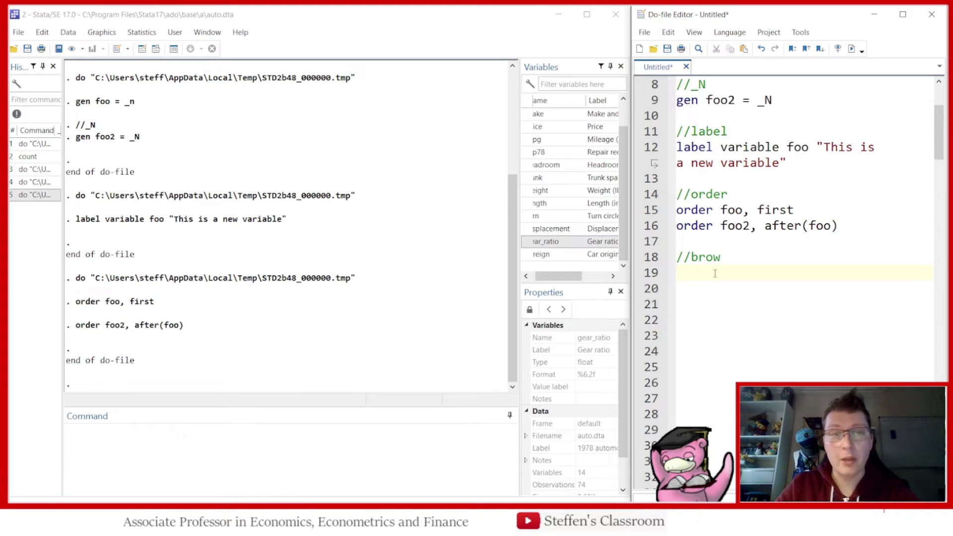
pyautogui.click(192, 438)
pyautogui.write('b')
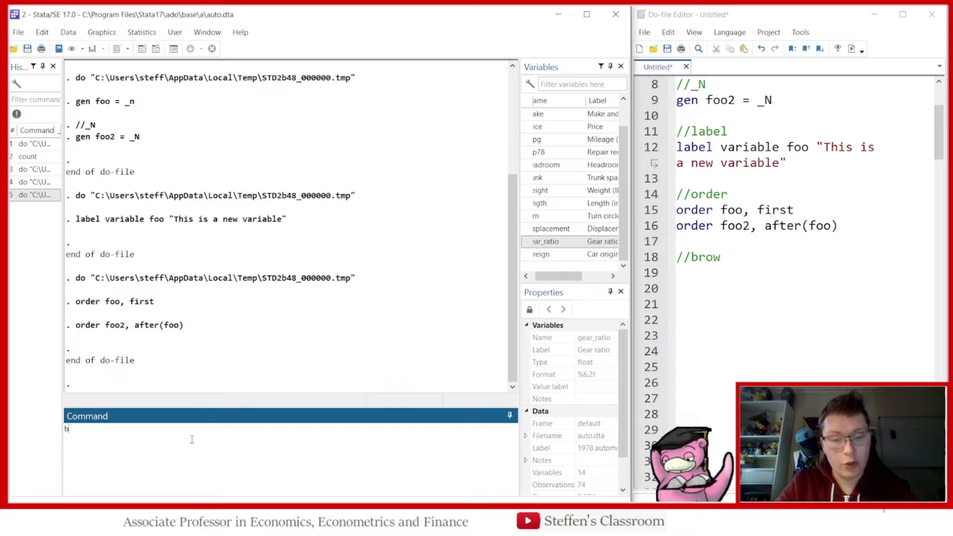
pyautogui.write('row')
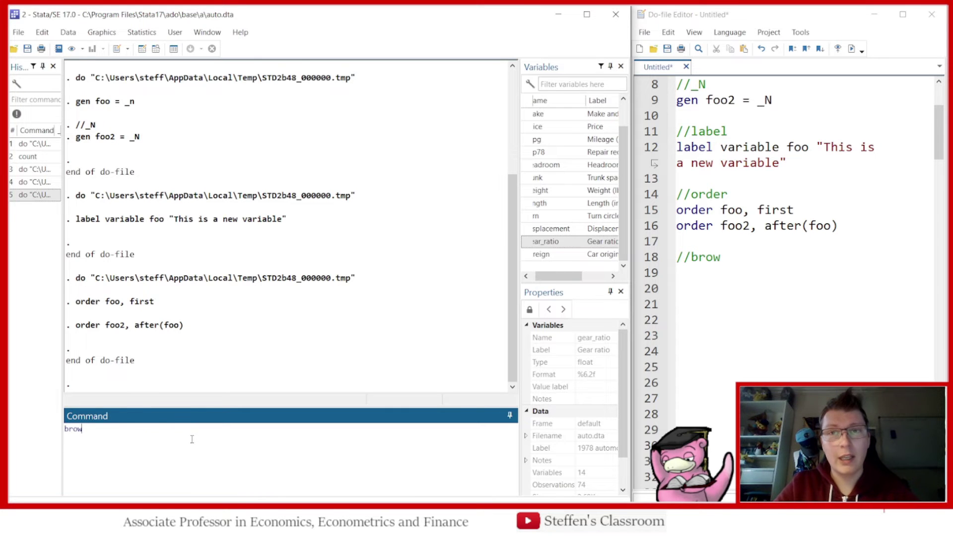
pyautogui.press('Return')
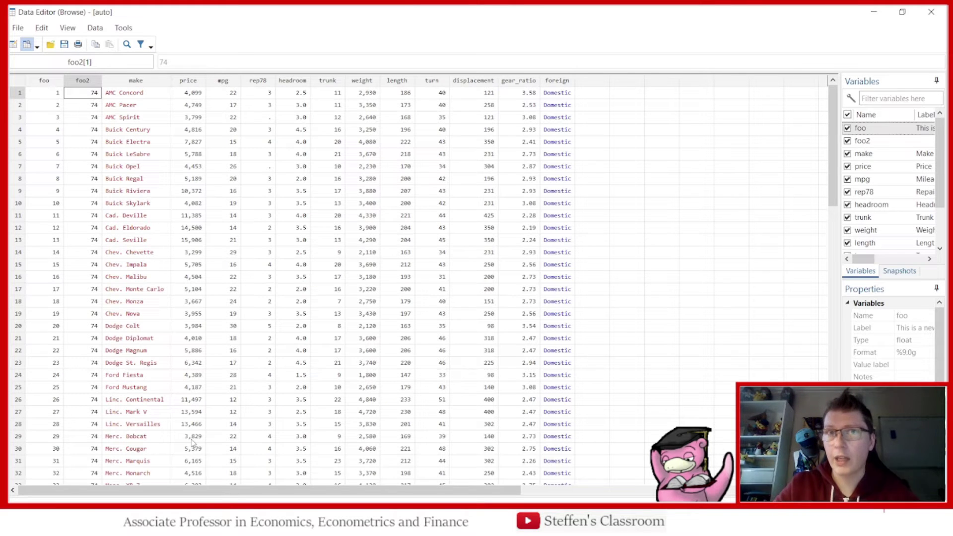
pyautogui.click(874, 12)
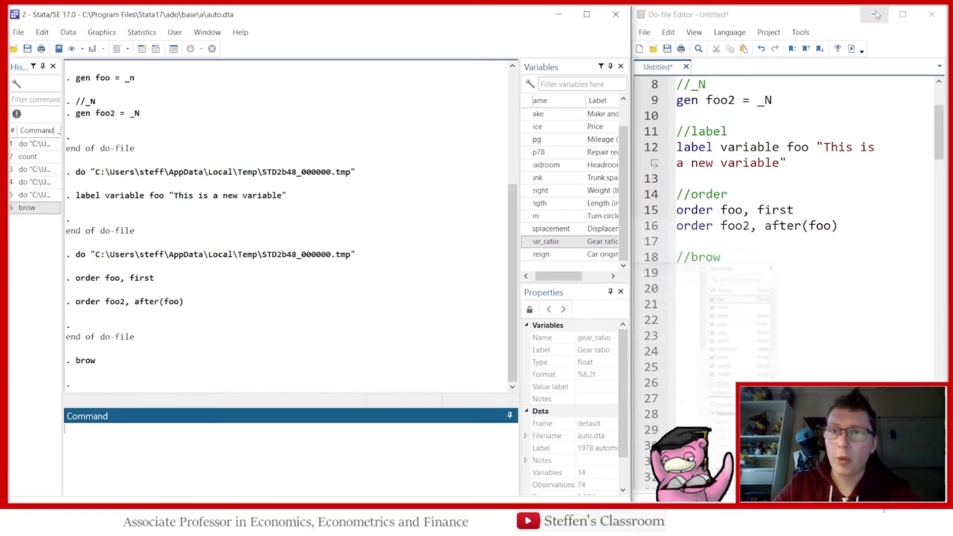
# Write and run brow if foreign==1, showing the foreign cars in rows 53–74
pyautogui.click(705, 269)
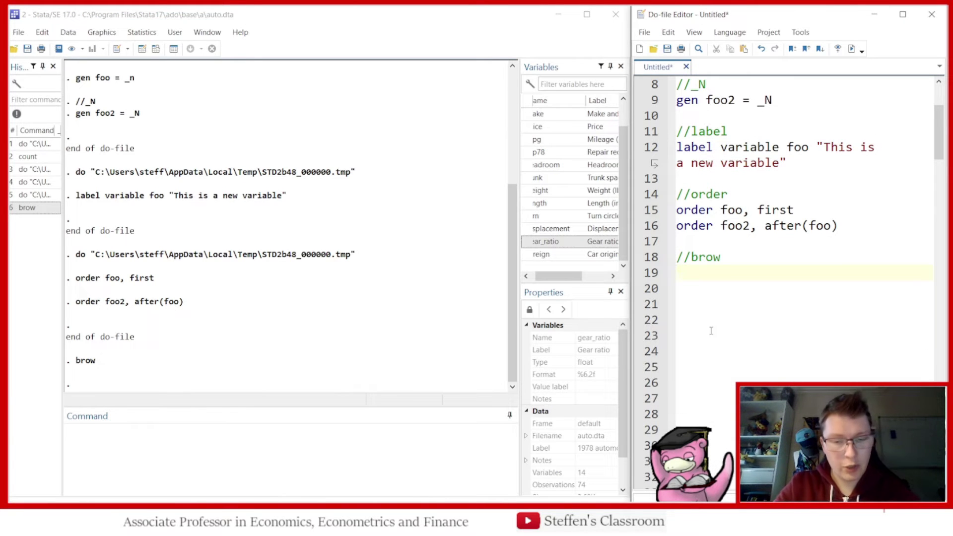
pyautogui.write('brow if forei')
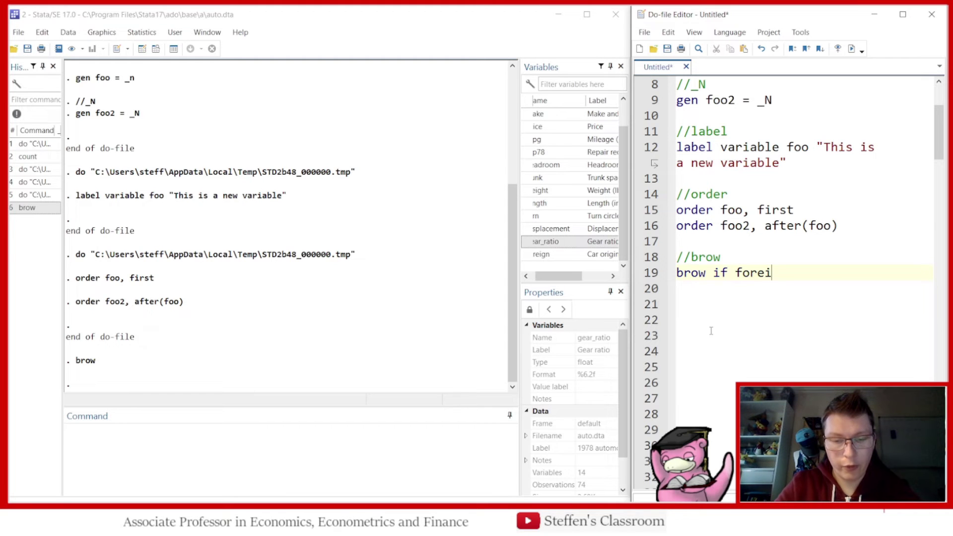
pyautogui.write('gn==1')
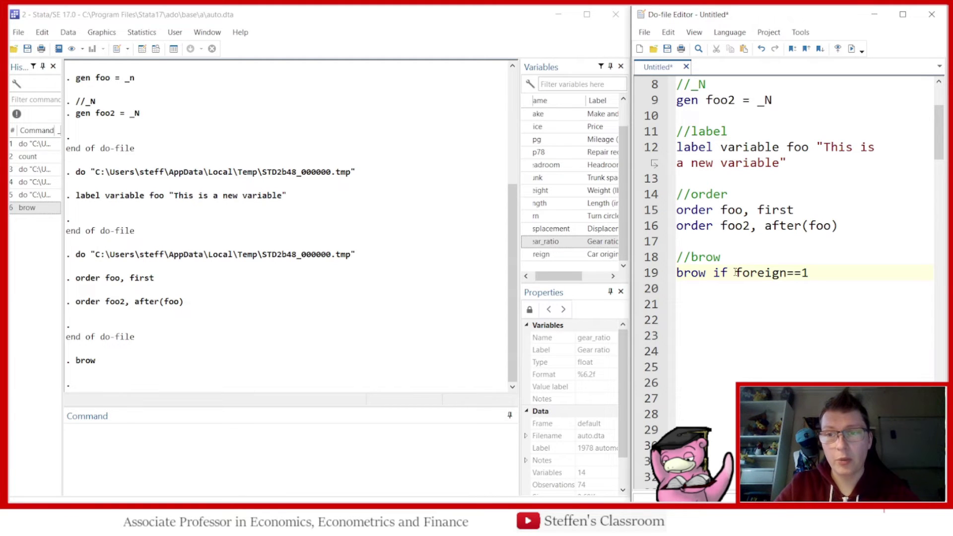
pyautogui.doubleClick(759, 272)
pyautogui.click(787, 272)
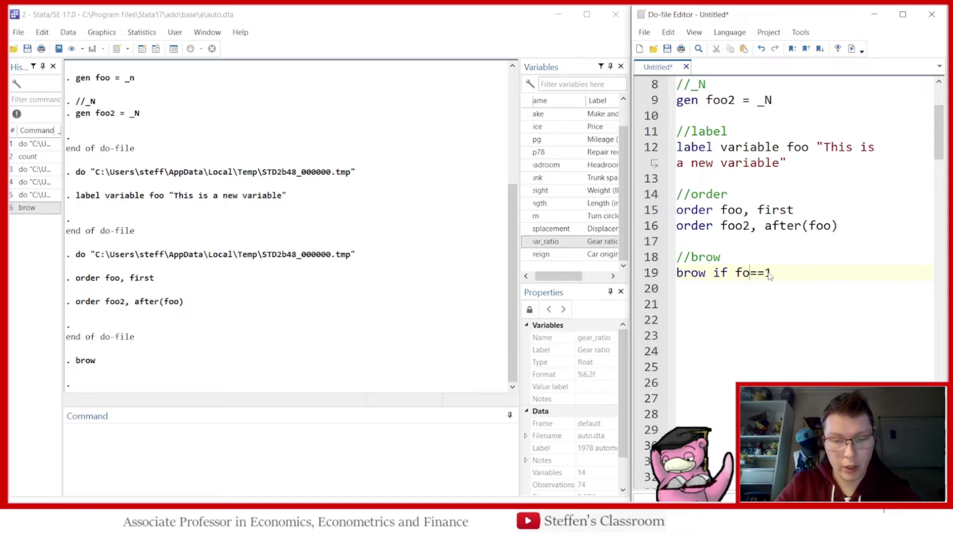
pyautogui.click(653, 277)
pyautogui.click(851, 49)
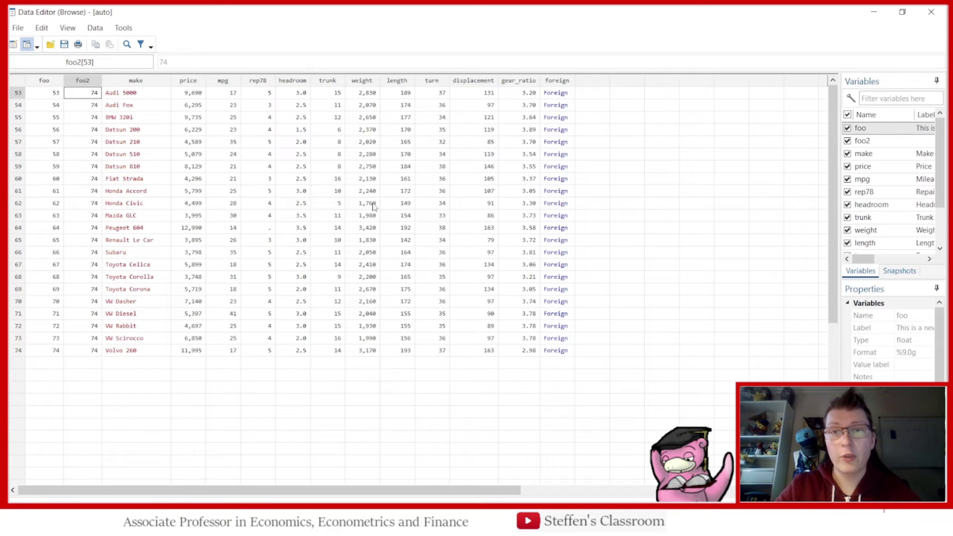
pyautogui.moveTo(551, 94); pyautogui.dragTo(564, 351)
pyautogui.click(601, 242)
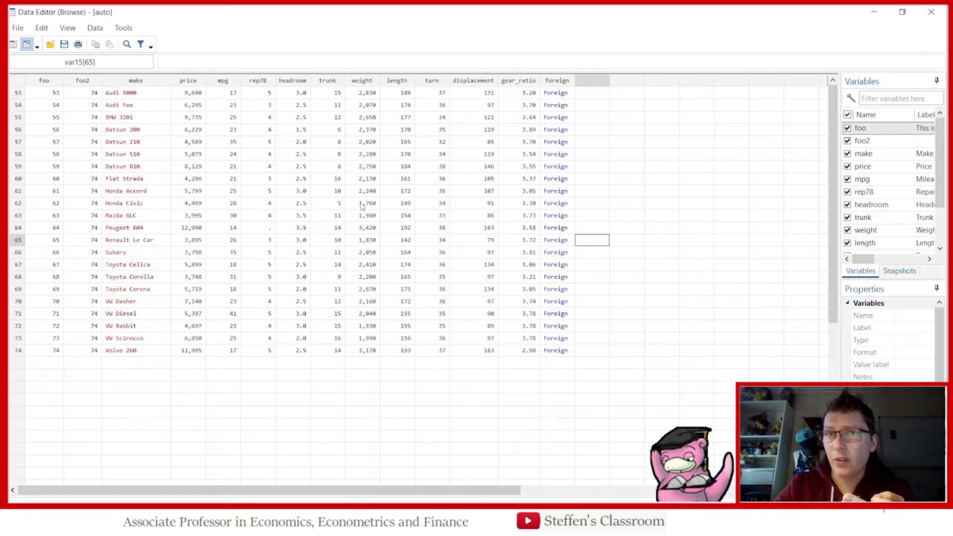
# Write and run tab rep78, gen(rep) under the //tab with gen comment
pyautogui.click(873, 12)
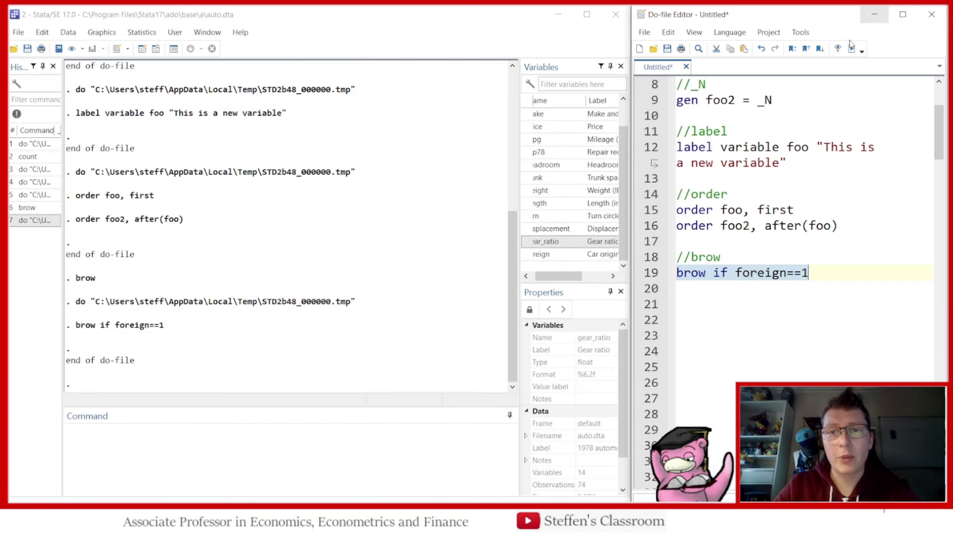
pyautogui.click(705, 293)
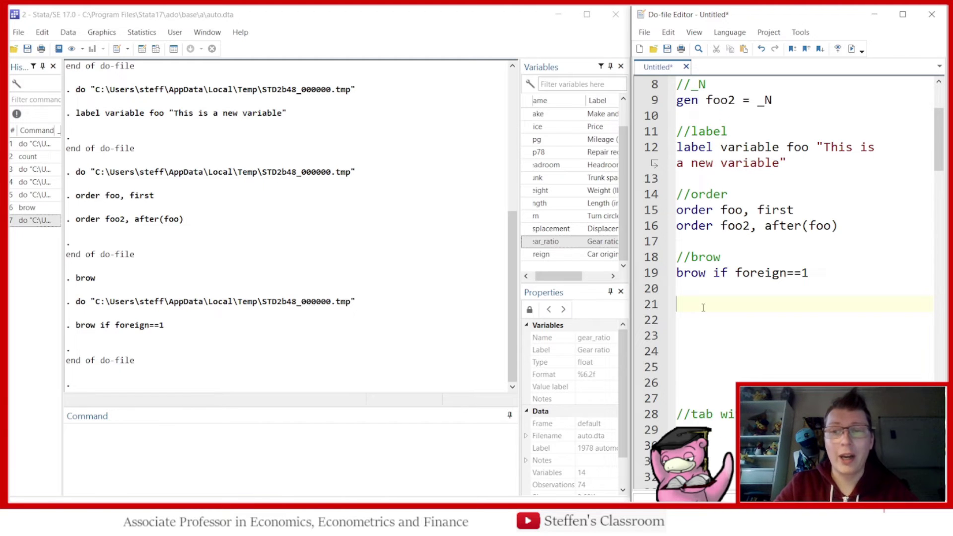
pyautogui.press('Delete')
pyautogui.press('Delete')
pyautogui.press('Delete')
pyautogui.press('Delete')
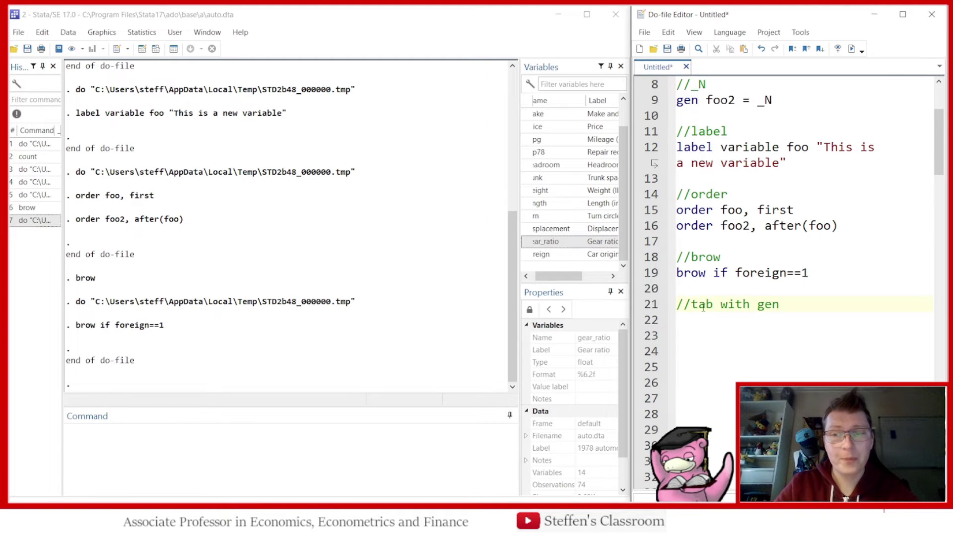
pyautogui.click(702, 319)
pyautogui.scroll(-3, 715, 299)
pyautogui.scroll(1, 719, 278)
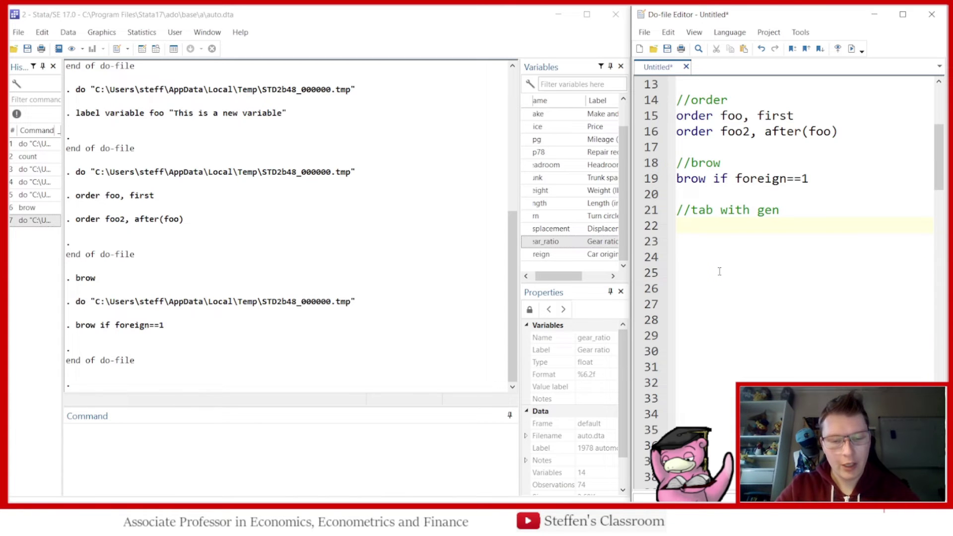
pyautogui.write('tab')
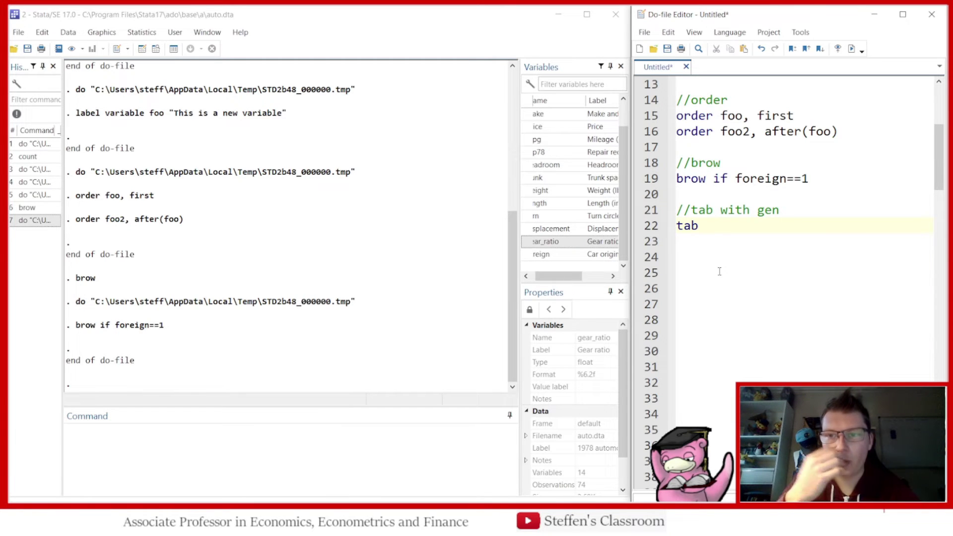
pyautogui.write(' rep78')
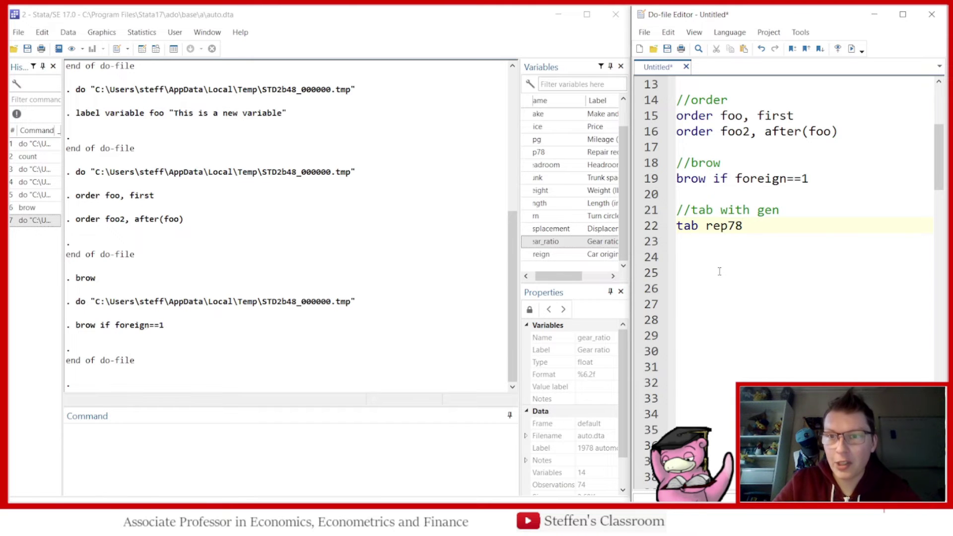
pyautogui.write(', gen')
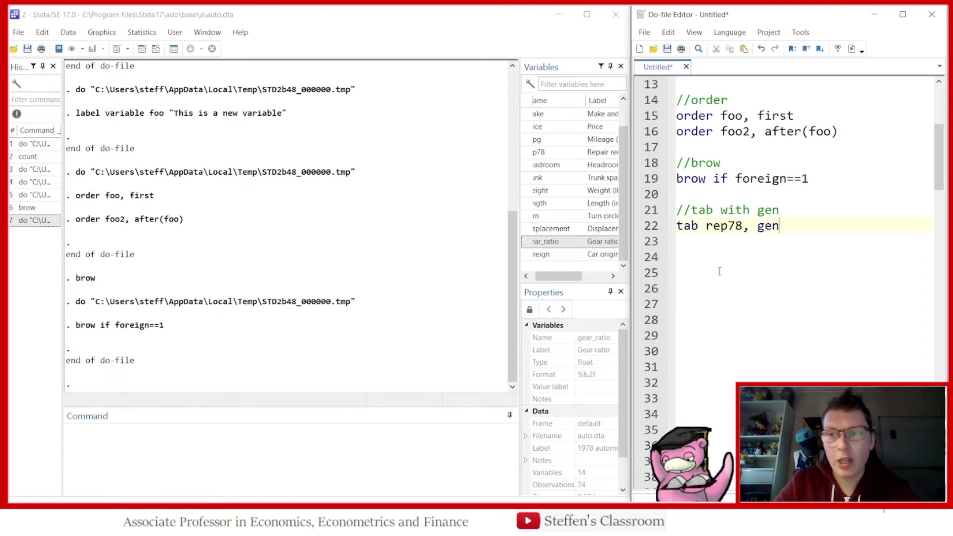
pyautogui.write('(')
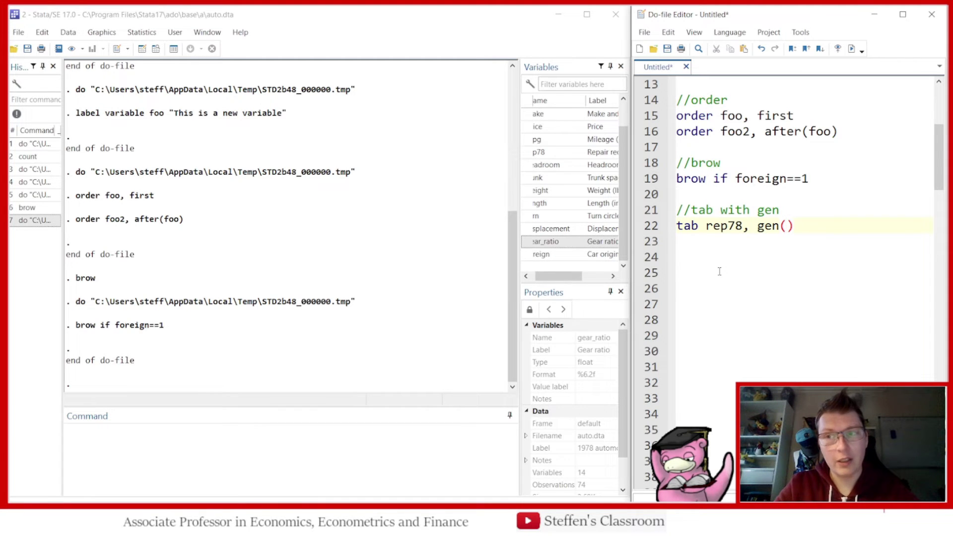
pyautogui.write('rep')
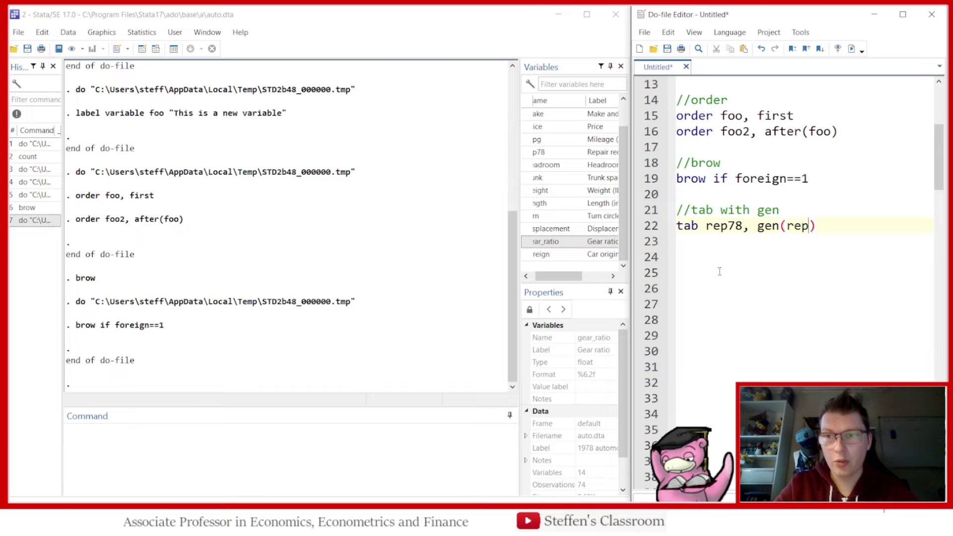
pyautogui.click(721, 261)
pyautogui.click(646, 227)
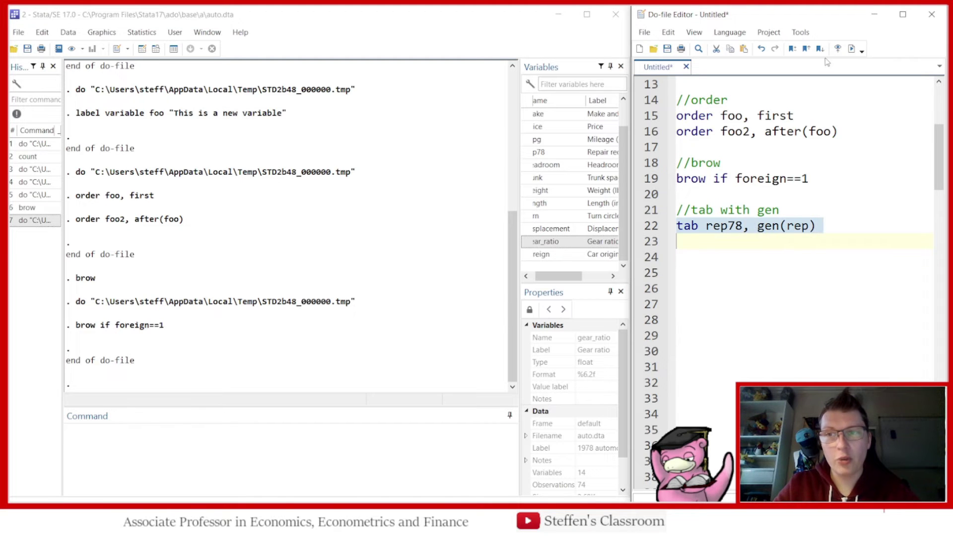
pyautogui.click(851, 48)
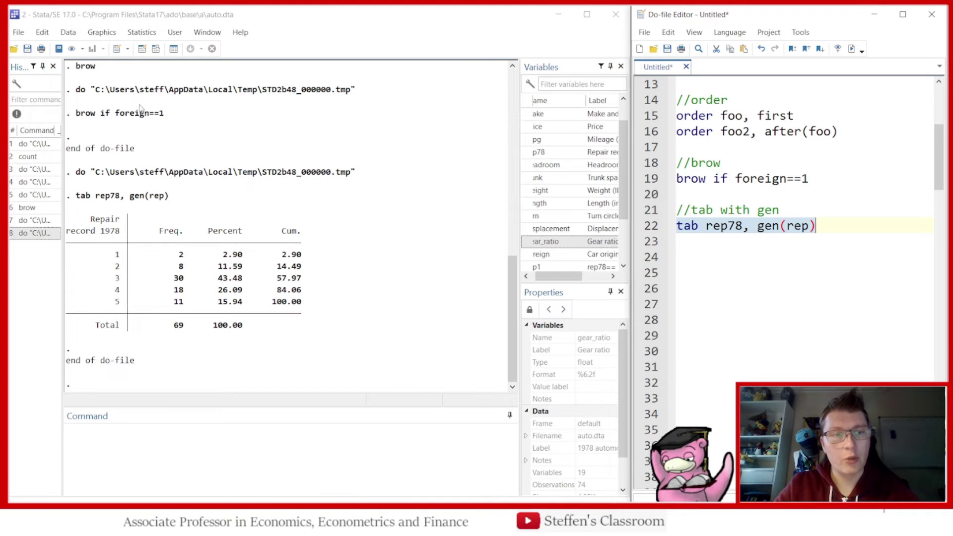
# Compare rep1 and rep2 values against rep78 for the Firebird and Volare rows in the data browser
pyautogui.click(157, 51)
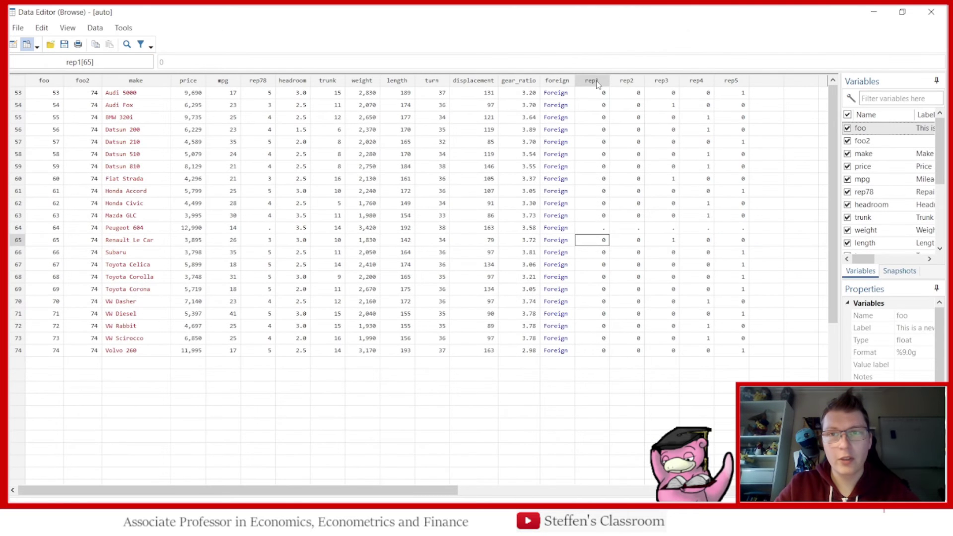
pyautogui.click(605, 79)
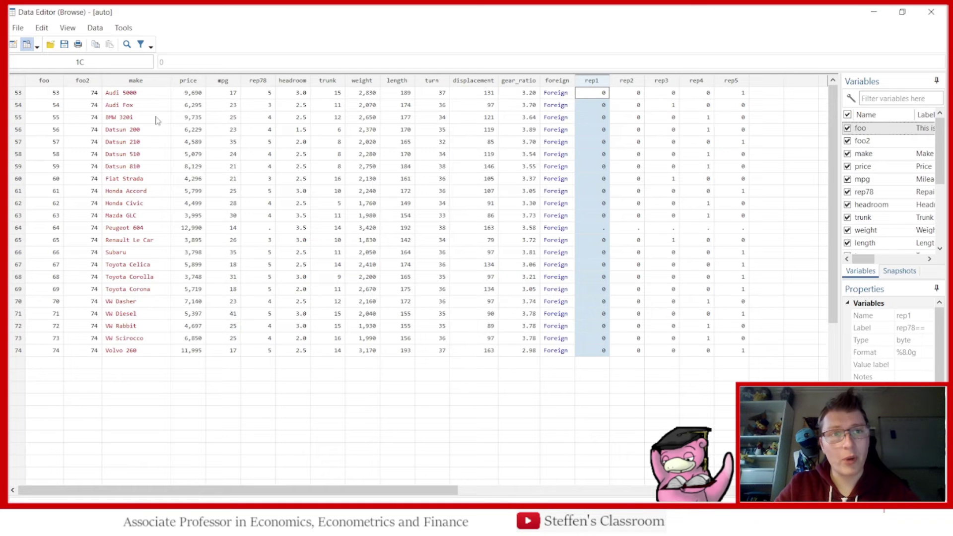
pyautogui.click(931, 12)
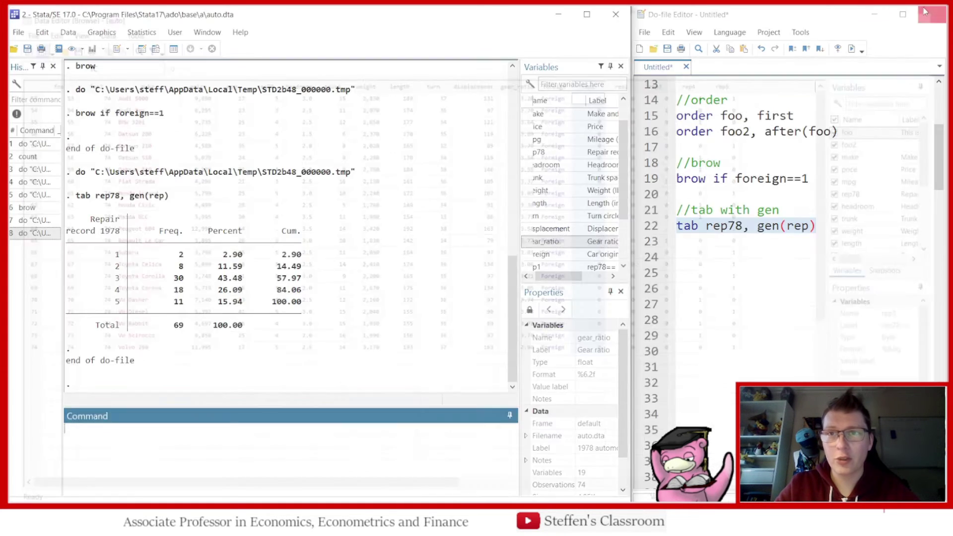
pyautogui.click(171, 48)
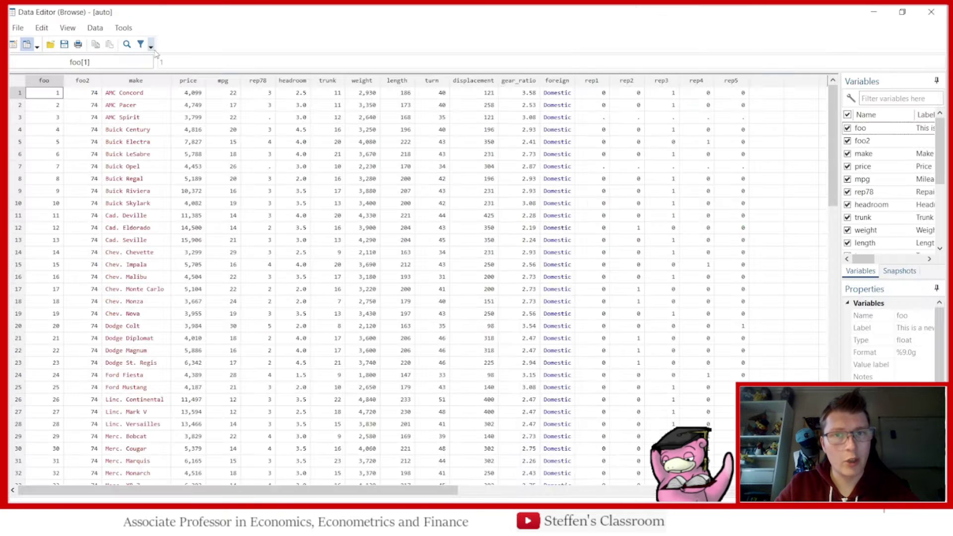
pyautogui.click(599, 94)
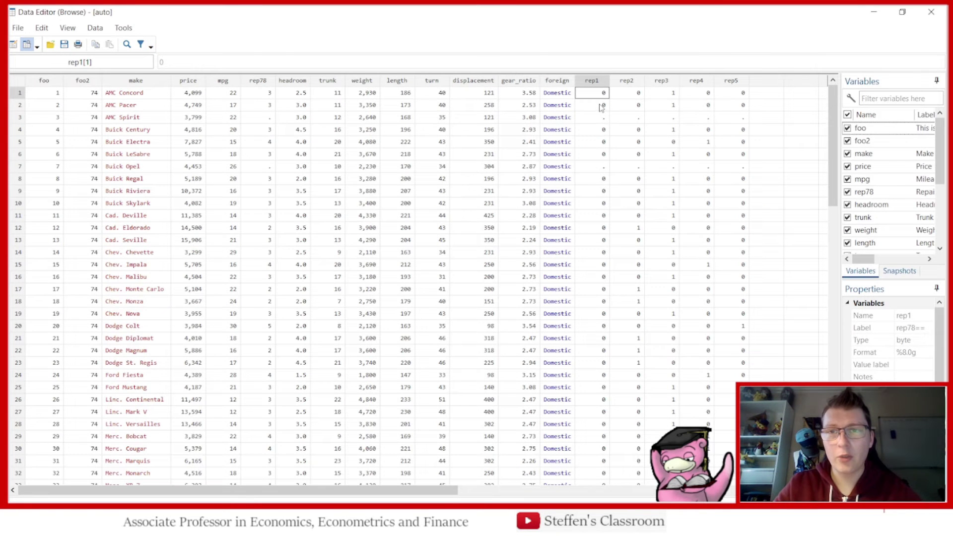
pyautogui.scroll(-3, 601, 107)
pyautogui.scroll(-8, 601, 108)
pyautogui.click(601, 265)
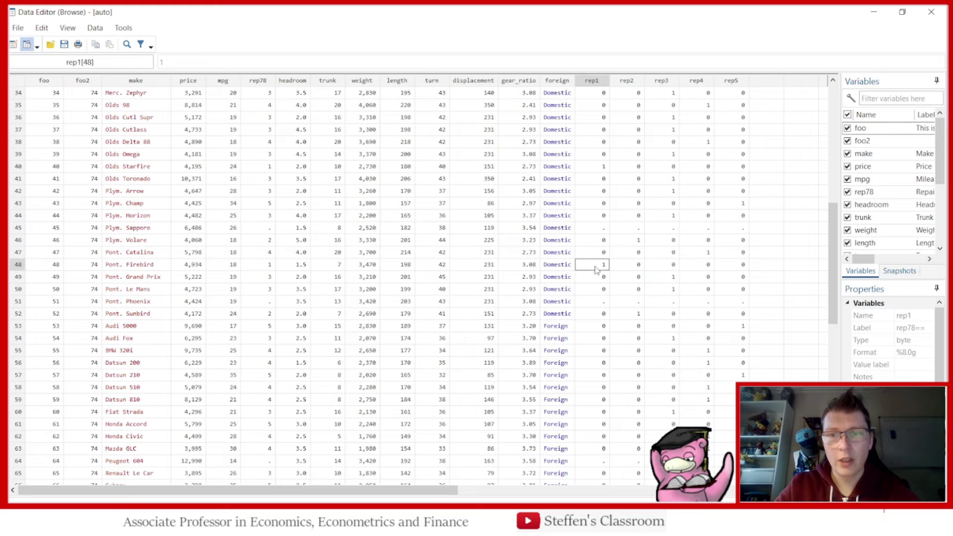
pyautogui.click(267, 267)
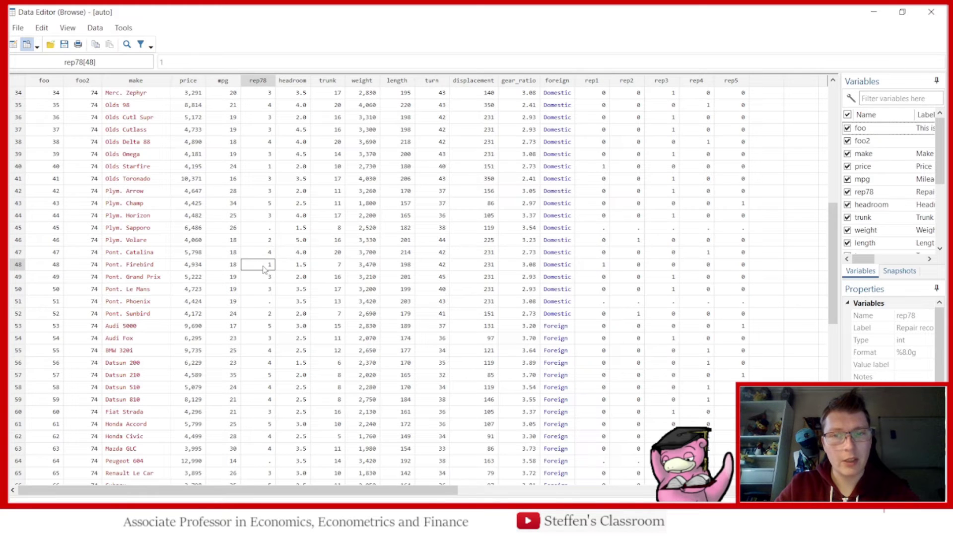
pyautogui.click(637, 241)
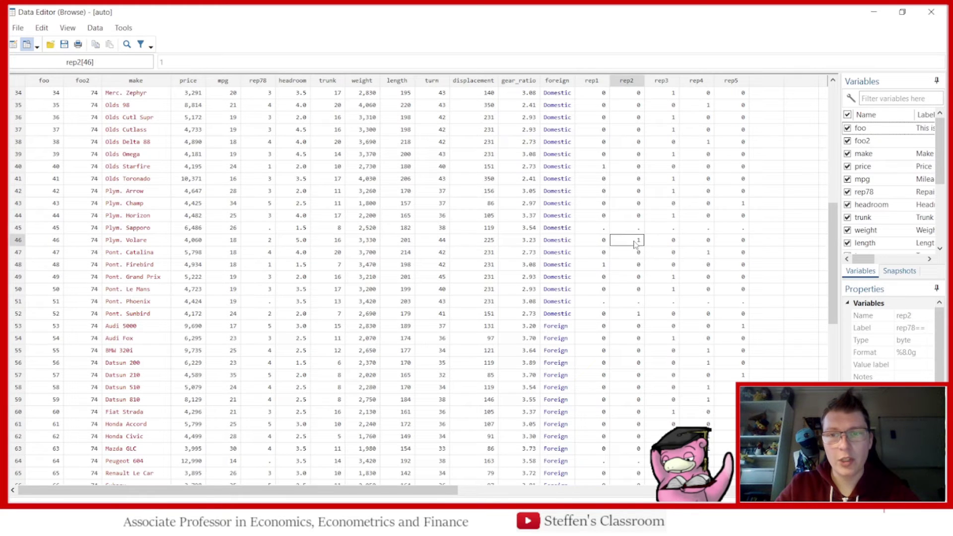
pyautogui.click(262, 241)
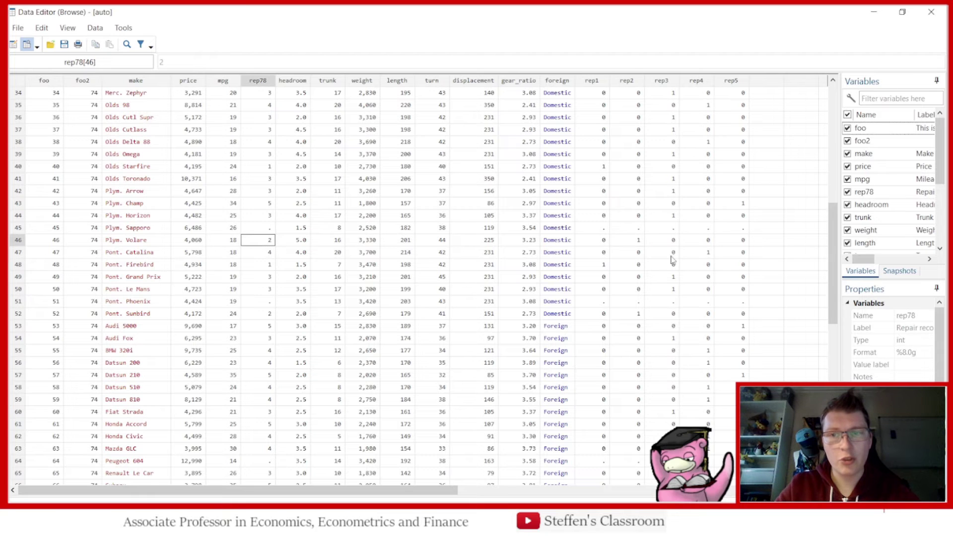
pyautogui.scroll(11, 674, 216)
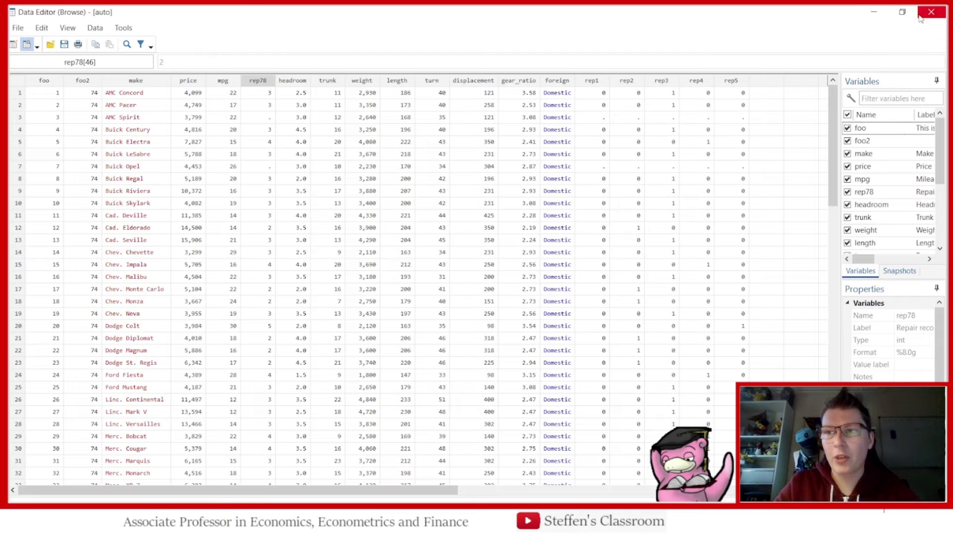
pyautogui.click(886, 16)
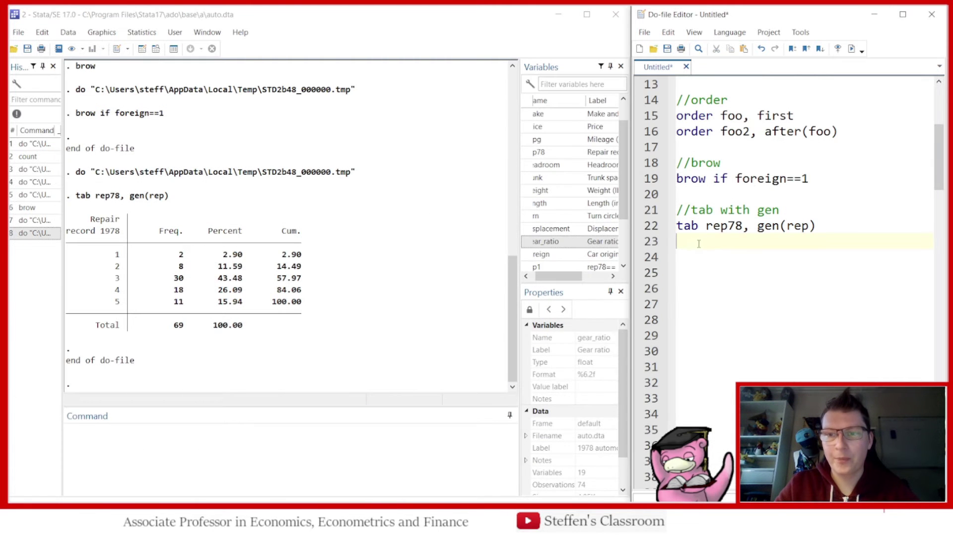
# Write and run sum rep1 rep2 rep3 rep4 rep5 under the //X-Y comment
pyautogui.press('Delete')
pyautogui.press('Delete')
pyautogui.press('Delete')
pyautogui.press('Delete')
pyautogui.press('Delete')
pyautogui.press('Delete')
pyautogui.press('Delete')
pyautogui.press('Delete')
pyautogui.press('Delete')
pyautogui.press('Delete')
pyautogui.press('Delete')
pyautogui.press('Delete')
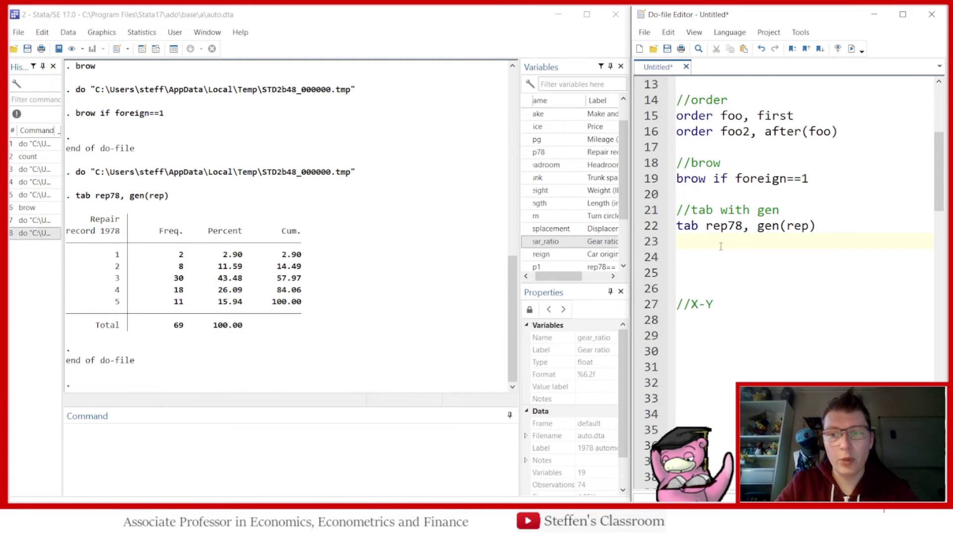
pyautogui.press('Down')
pyautogui.press('Down')
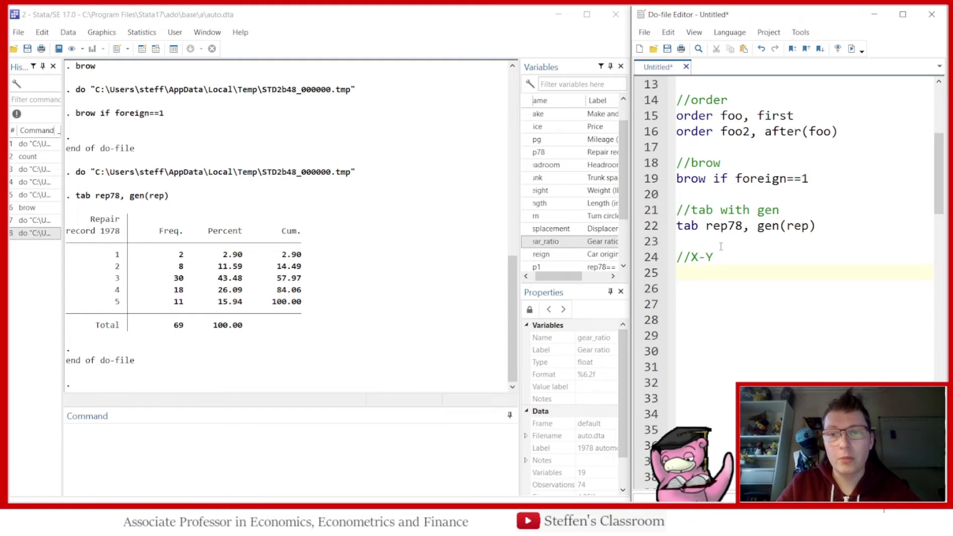
pyautogui.write('u')
pyautogui.press('BackSpace')
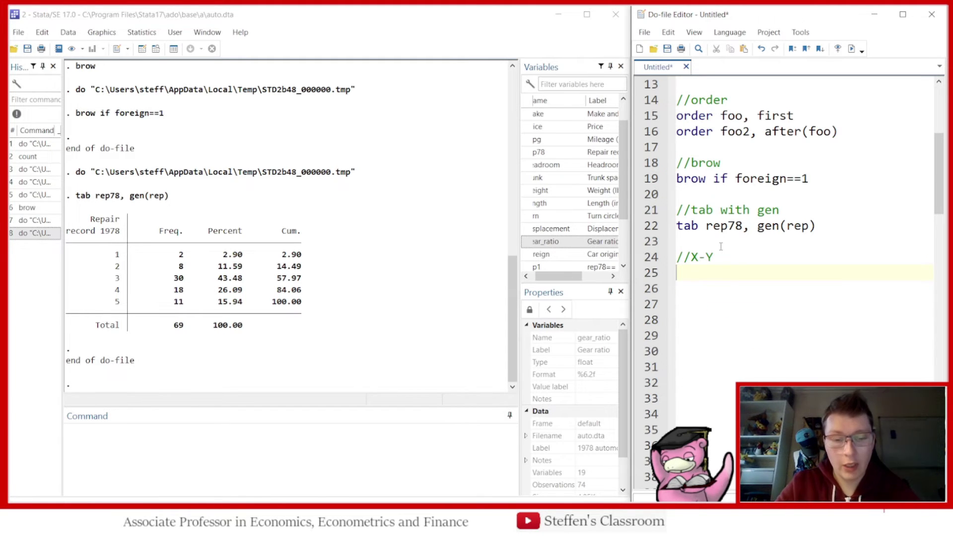
pyautogui.write('sum ')
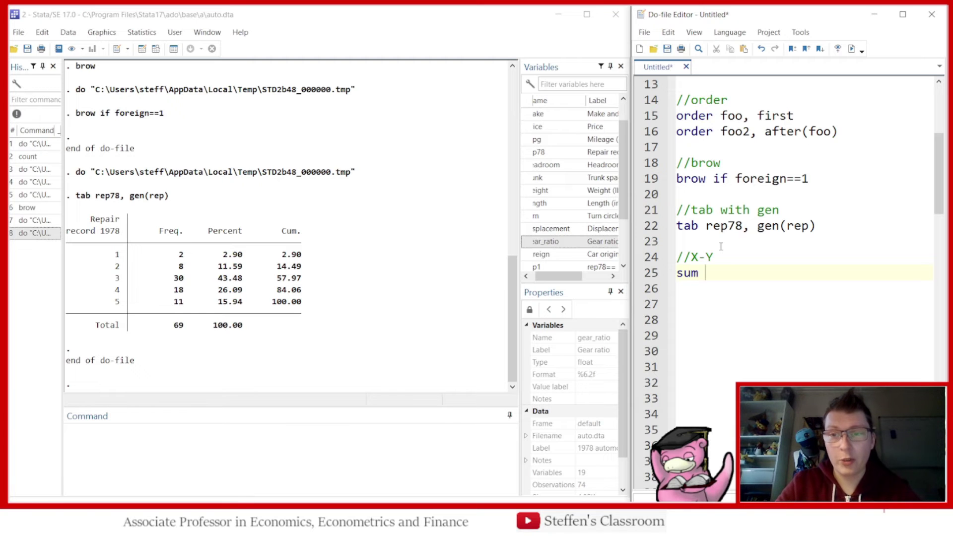
pyautogui.write('re')
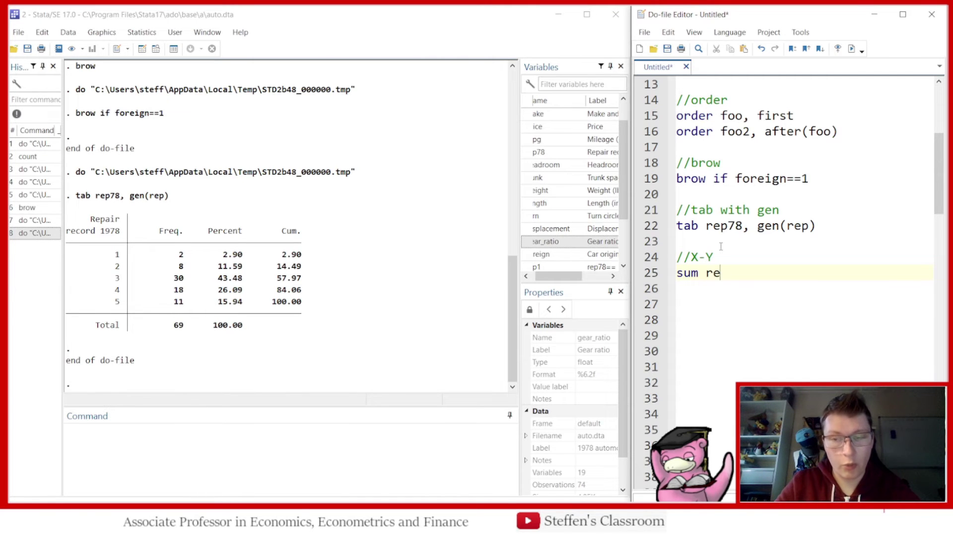
pyautogui.write('p1 rep2 re')
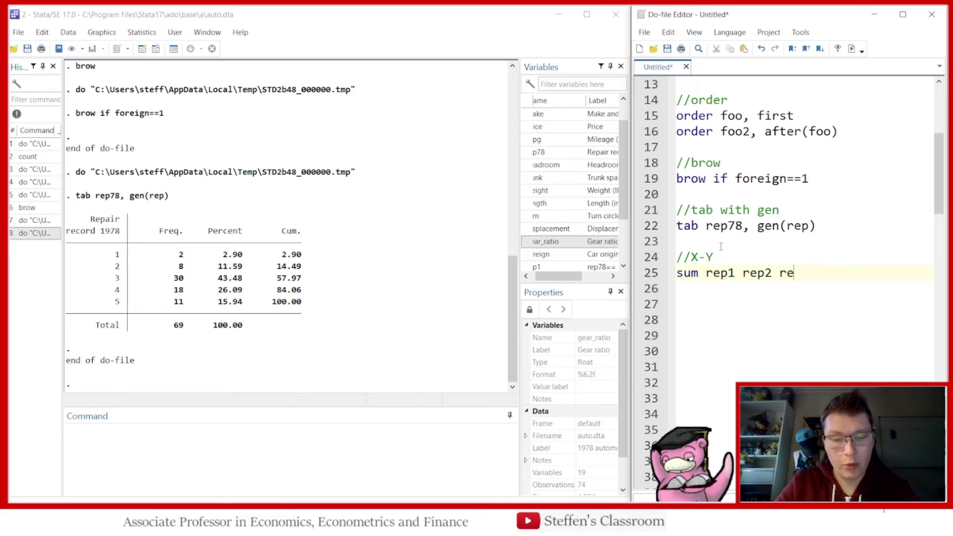
pyautogui.write('p3 rep4 rep5')
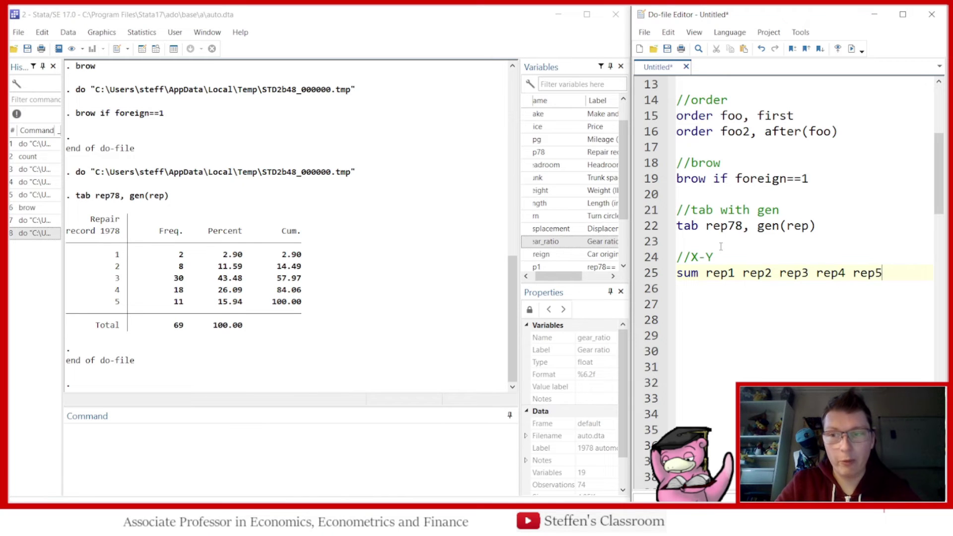
pyautogui.click(651, 275)
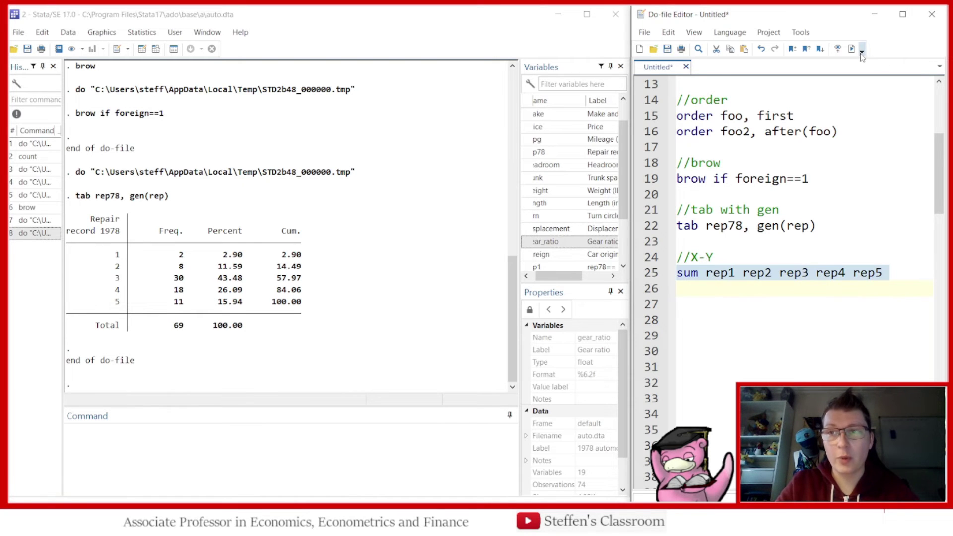
pyautogui.click(861, 56)
pyautogui.click(717, 288)
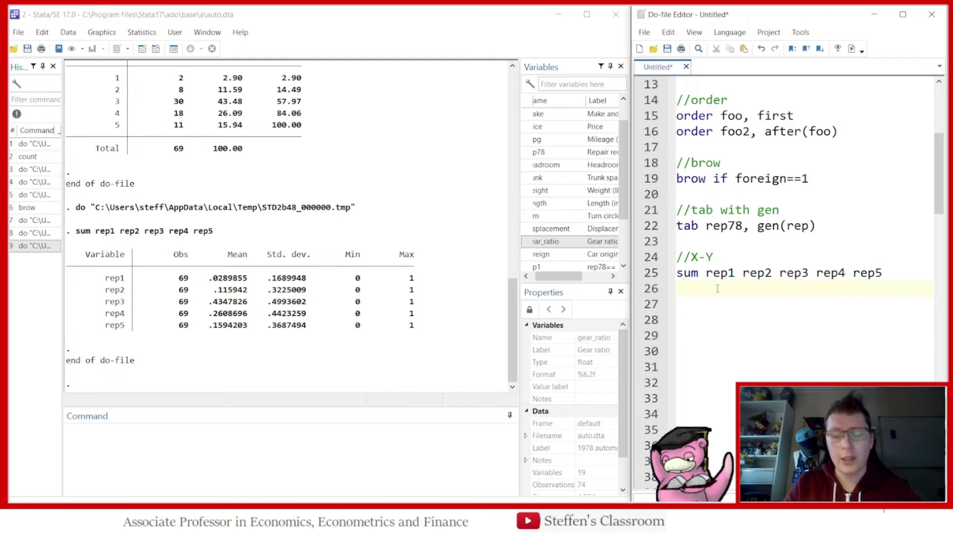
# Write and run sum rep1-rep5 on line 26, giving the same summary
pyautogui.write('sum rep1')
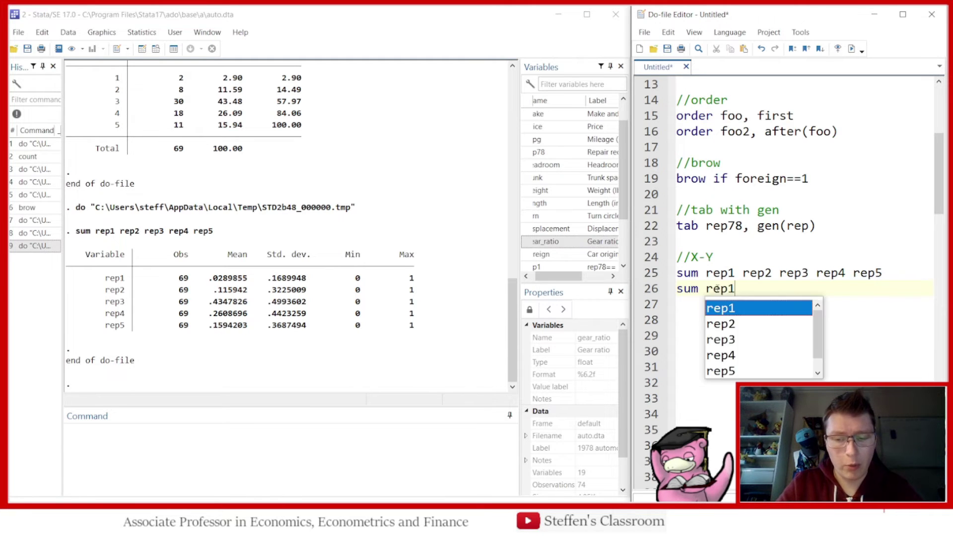
pyautogui.write('-rep5')
pyautogui.click(651, 290)
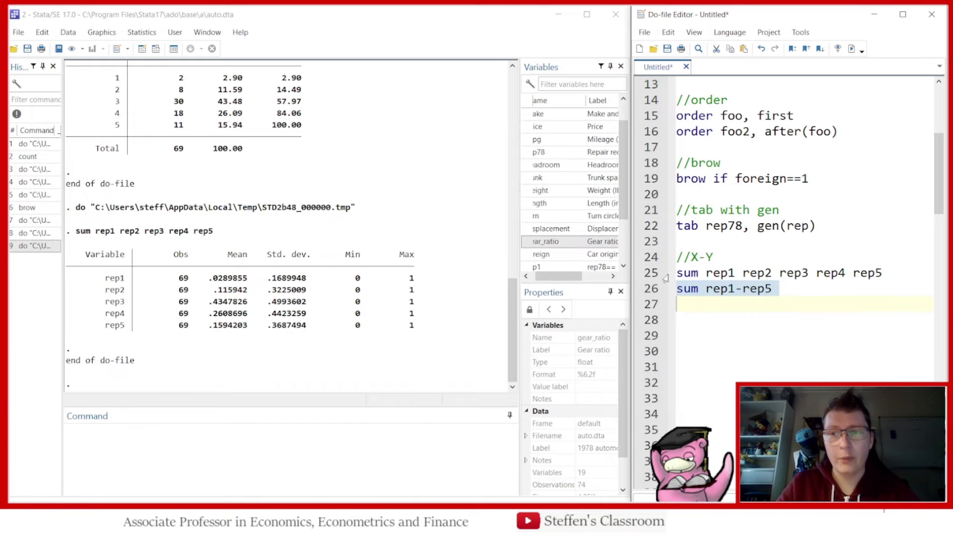
pyautogui.click(850, 48)
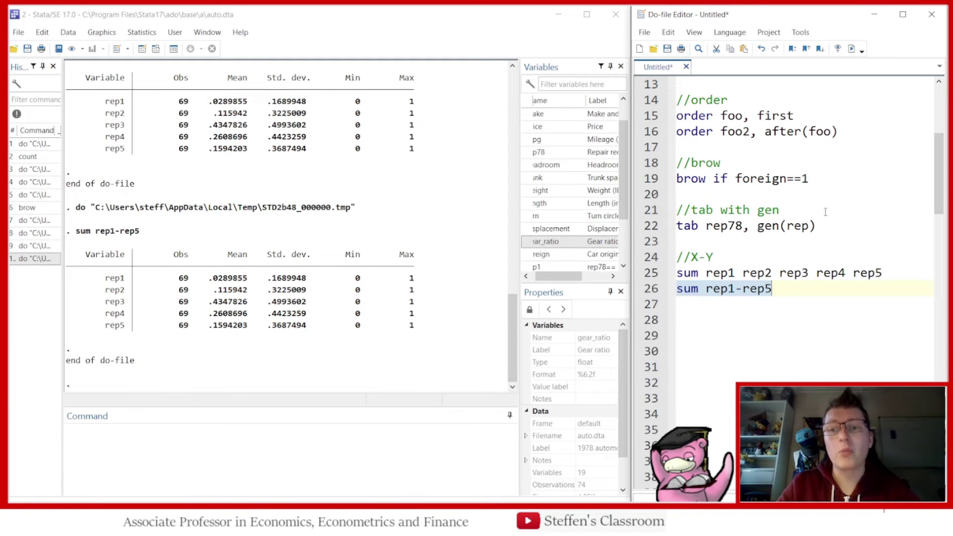
pyautogui.click(777, 288)
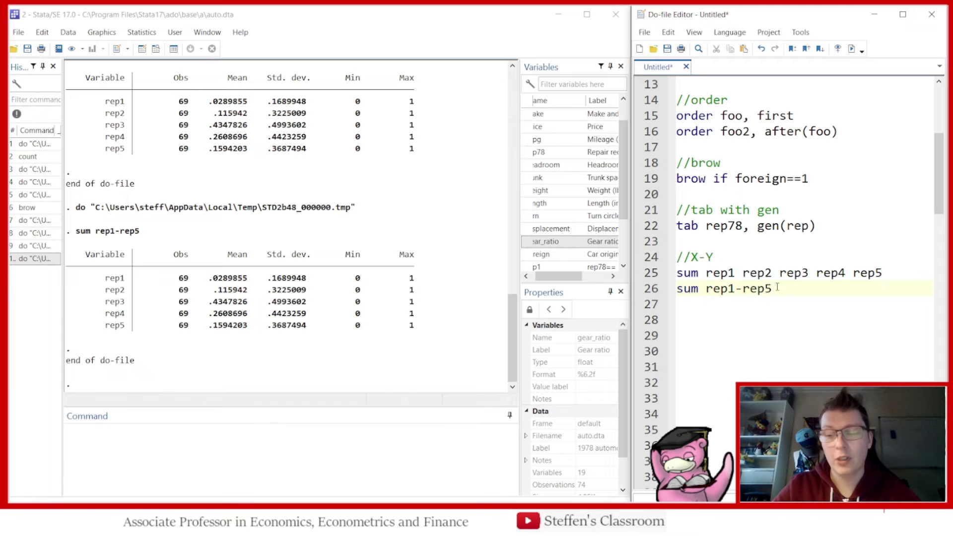
# Add a //qui section and run reg price rep78 on line 29, printing its table
pyautogui.press('Return')
pyautogui.press('Return')
pyautogui.write('//qui')
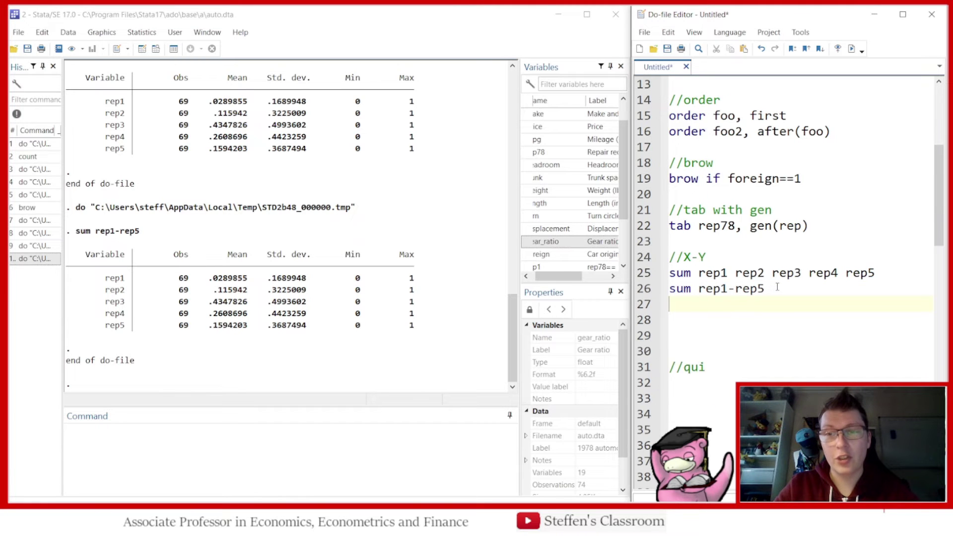
pyautogui.press('Delete')
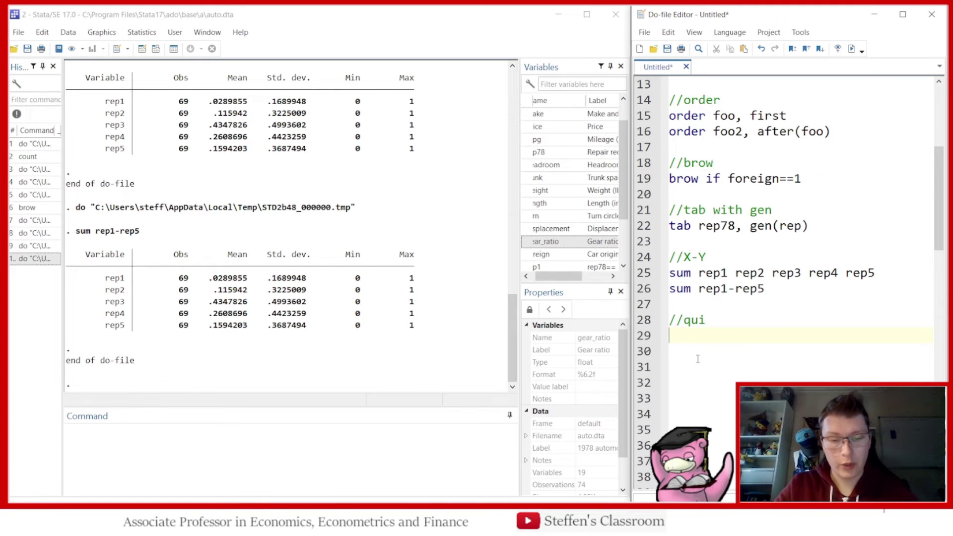
pyautogui.write('reg pric')
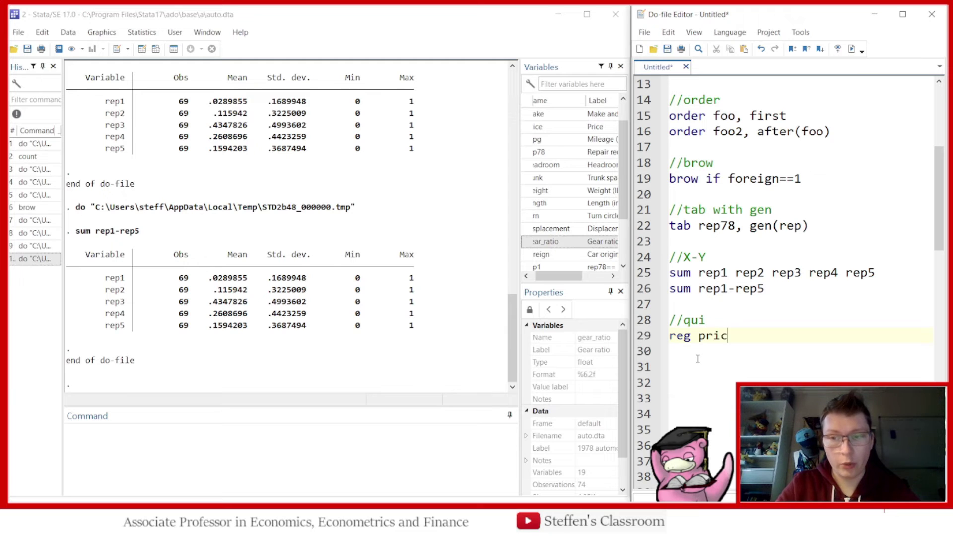
pyautogui.write('e rep78')
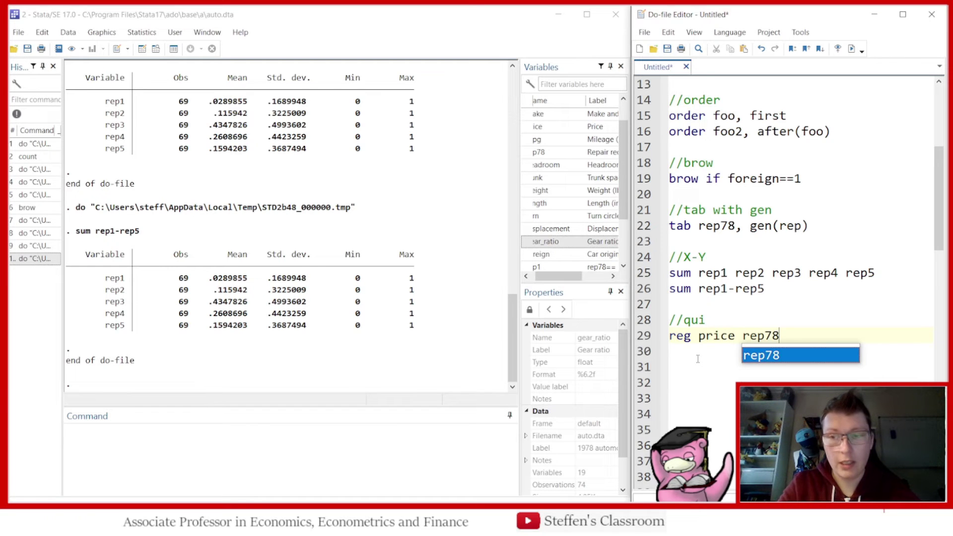
pyautogui.tripleClick(695, 338)
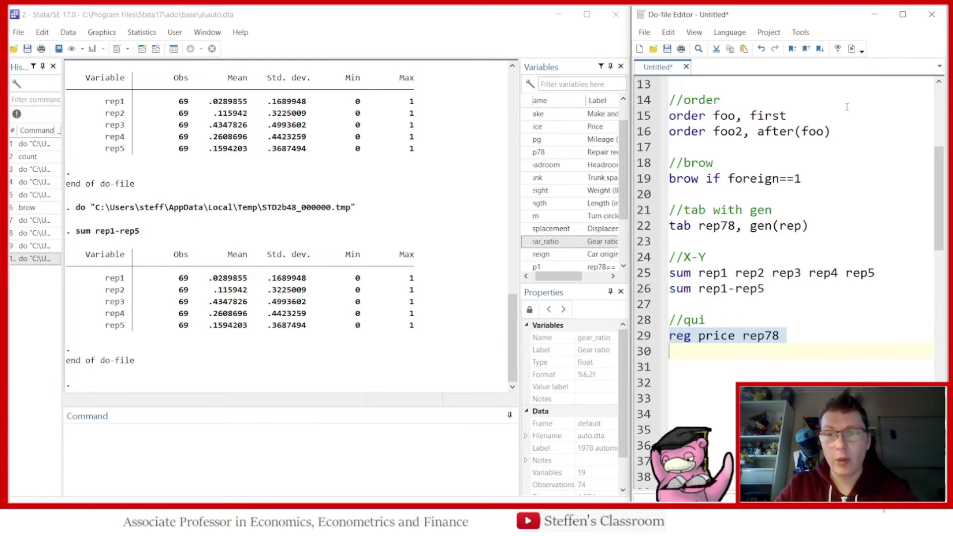
pyautogui.click(851, 48)
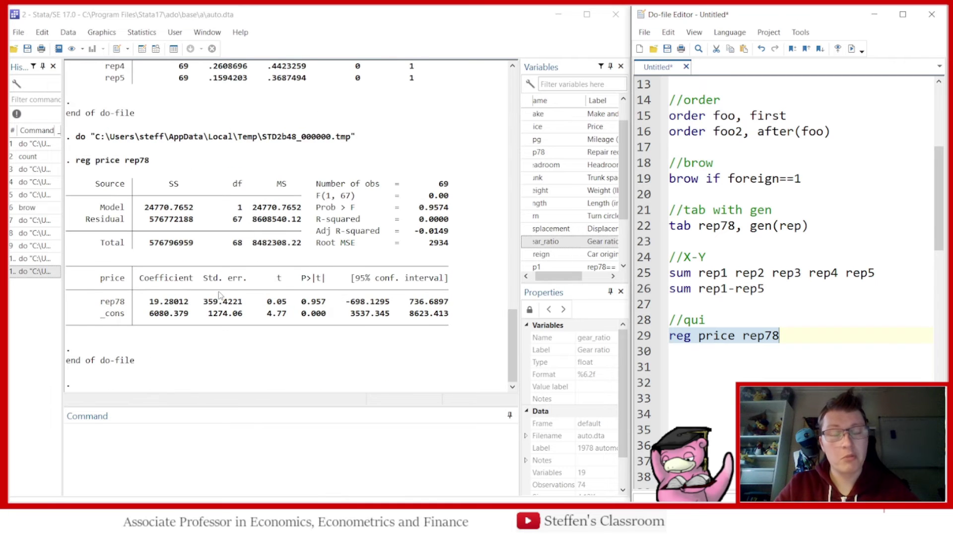
pyautogui.click(734, 350)
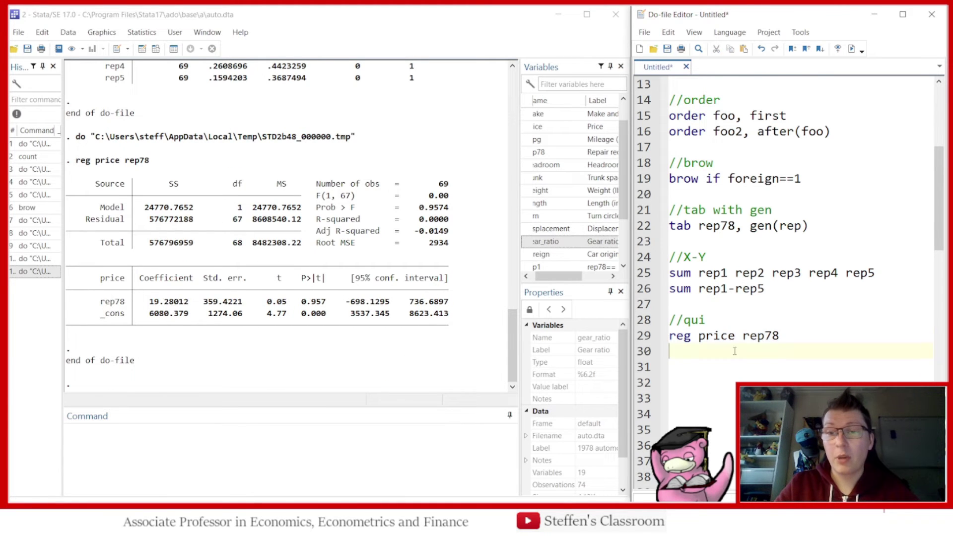
pyautogui.scroll(-1, 735, 351)
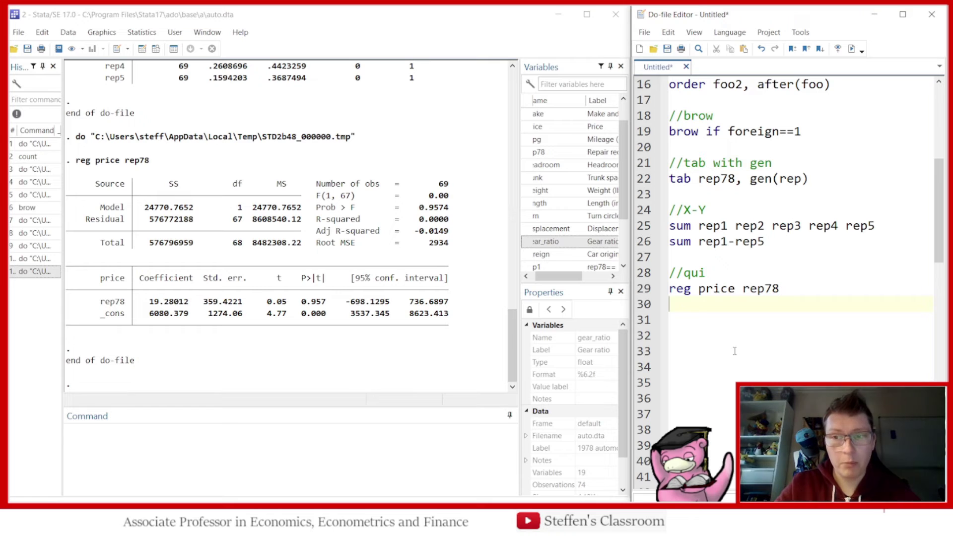
# Add and run qui reg price rep78 on line 30, which prints nothing
pyautogui.click(638, 292)
pyautogui.hotkey('ctrl', 'c')
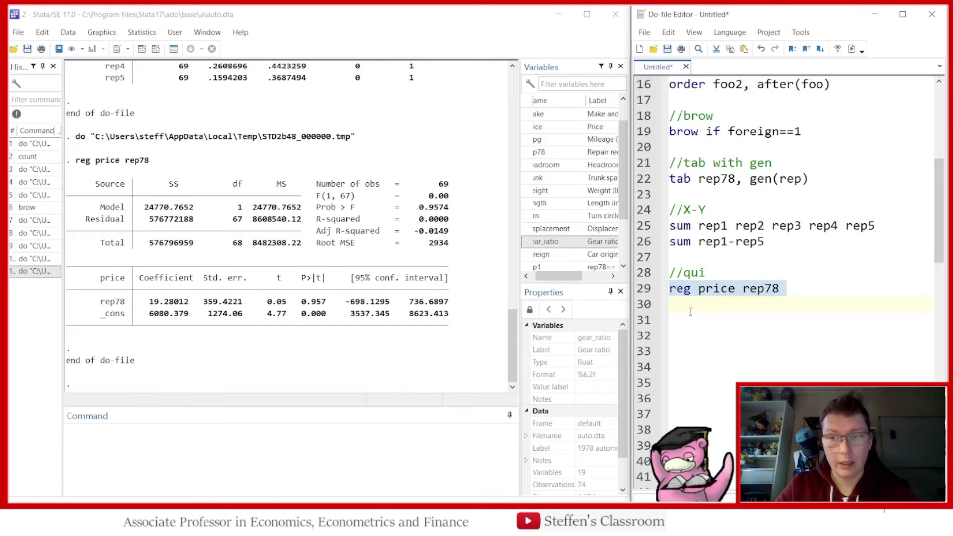
pyautogui.click(683, 304)
pyautogui.write('qui')
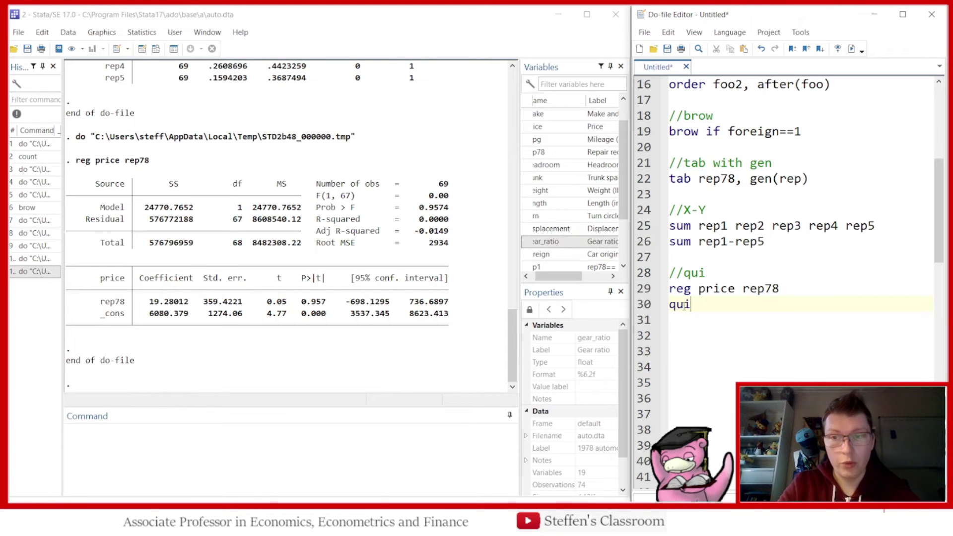
pyautogui.hotkey('ctrl', 'v')
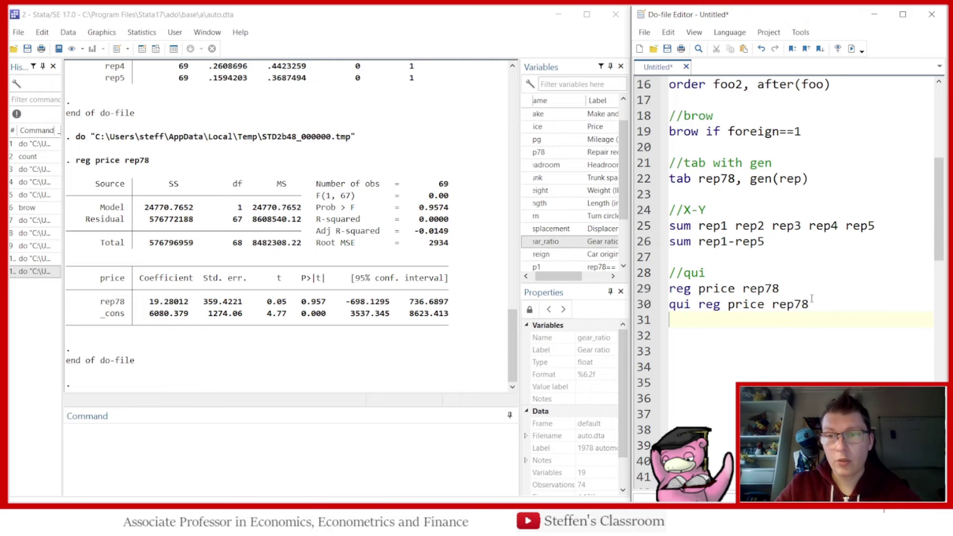
pyautogui.click(650, 304)
pyautogui.click(852, 50)
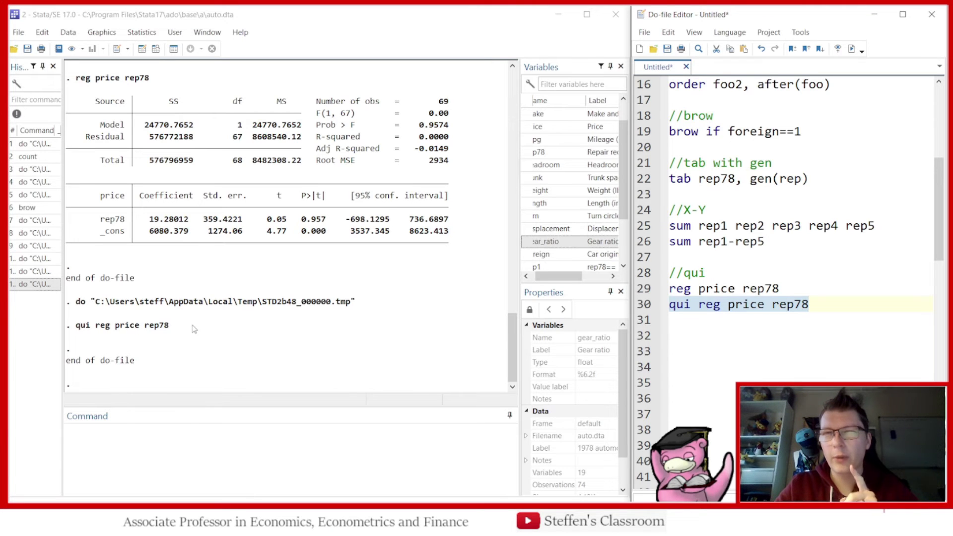
pyautogui.click(683, 322)
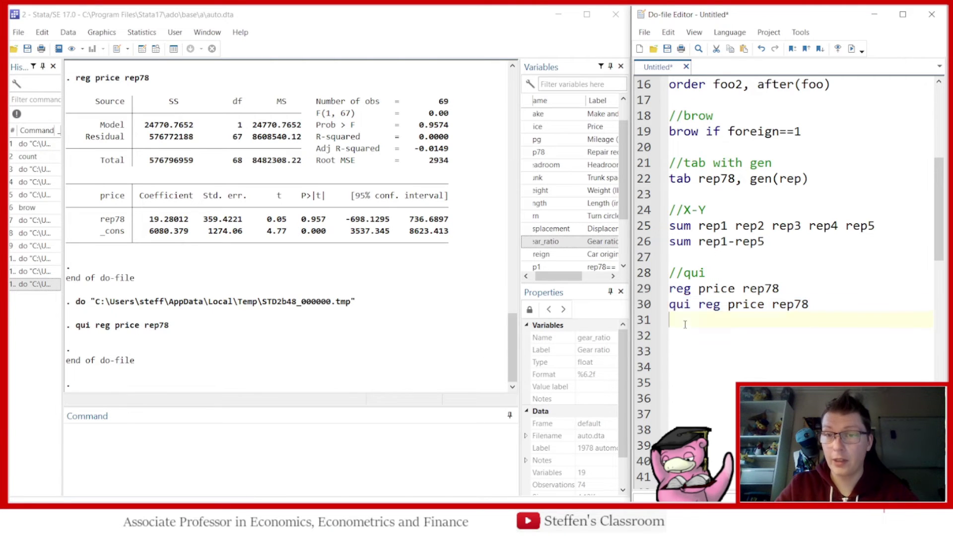
pyautogui.click(687, 340)
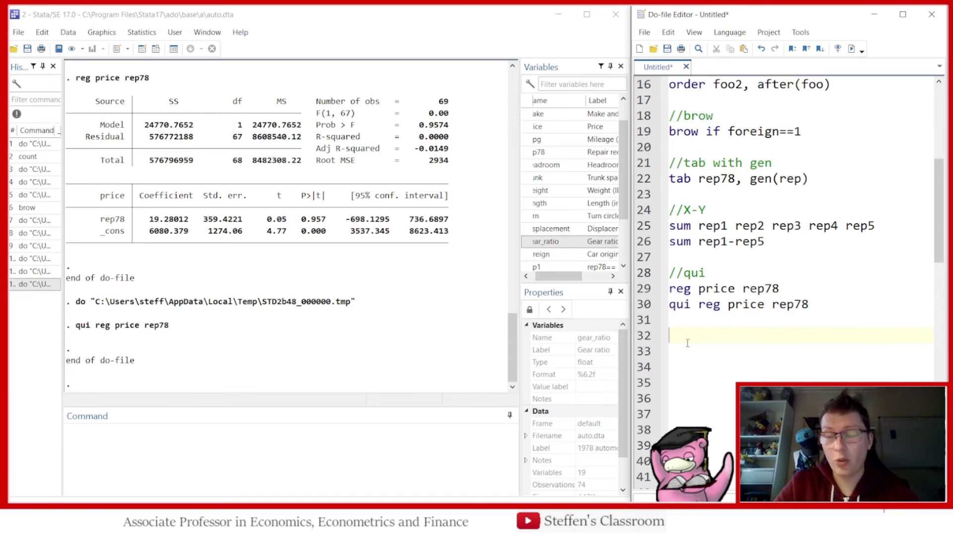
pyautogui.press('Delete')
pyautogui.press('Delete')
pyautogui.press('Delete')
pyautogui.press('Delete')
pyautogui.press('Delete')
pyautogui.press('Delete')
pyautogui.press('Delete')
pyautogui.press('Delete')
pyautogui.press('Delete')
pyautogui.press('Delete')
pyautogui.press('Delete')
pyautogui.press('Delete')
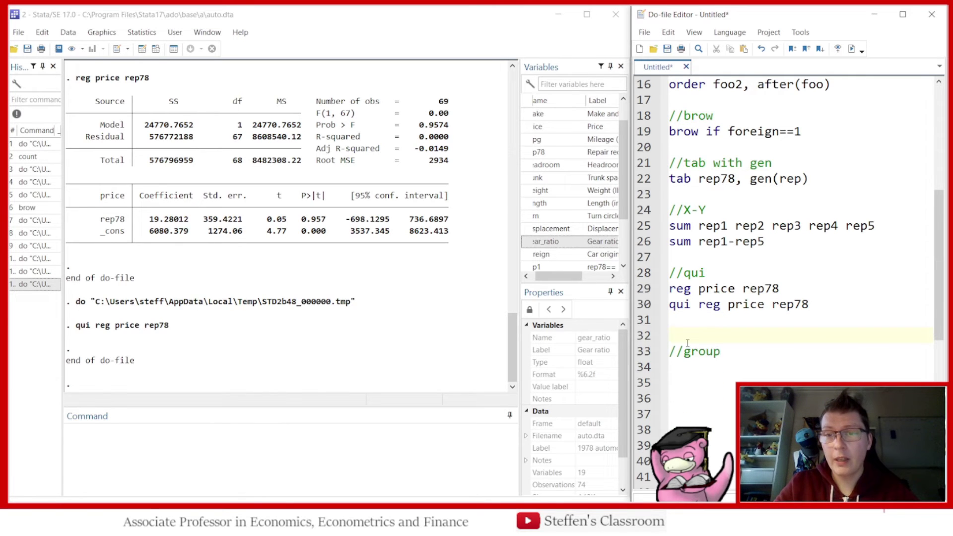
# Write and run egen rep78_v2 = group(rep1-rep5) below //group, creating the 20th variable
pyautogui.press('Delete')
pyautogui.click(687, 349)
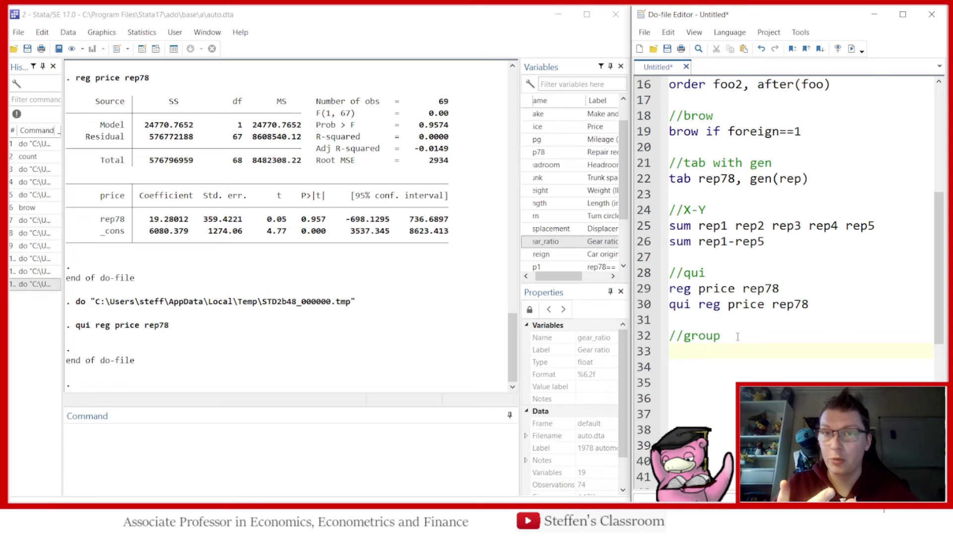
pyautogui.write('egen ')
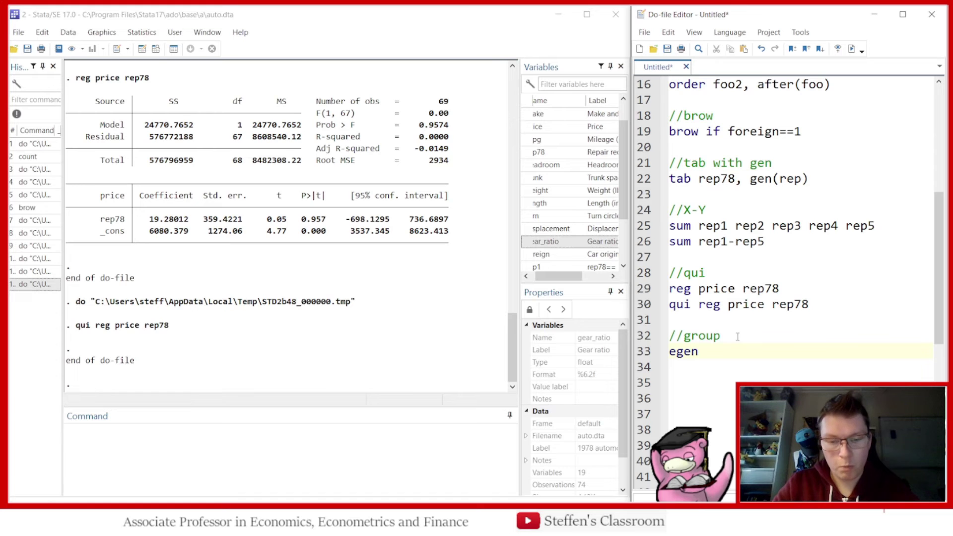
pyautogui.write('rep78_')
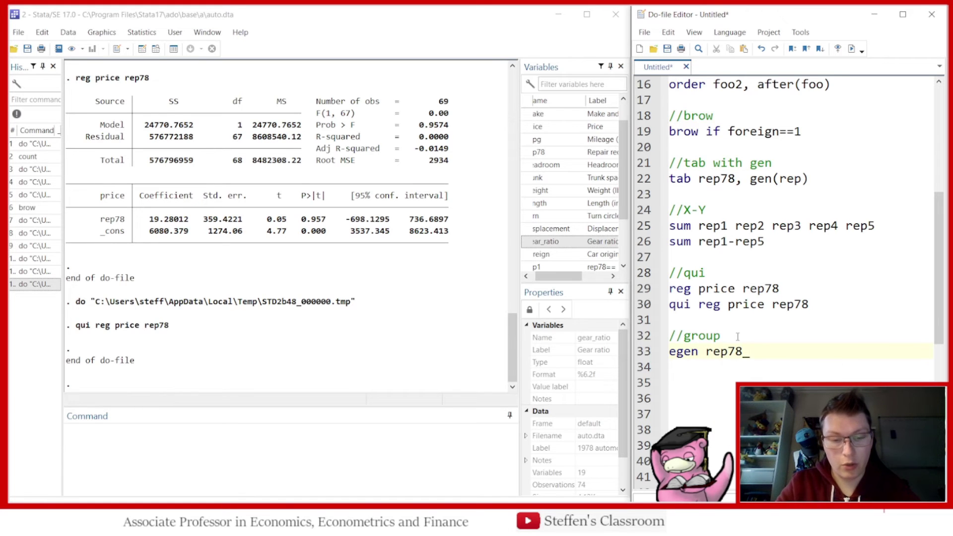
pyautogui.write('v2')
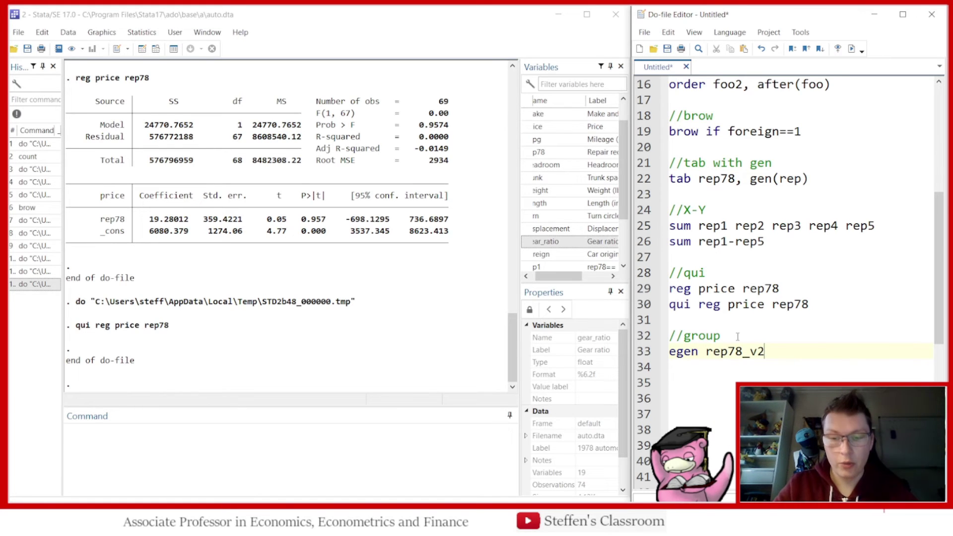
pyautogui.write(' = group')
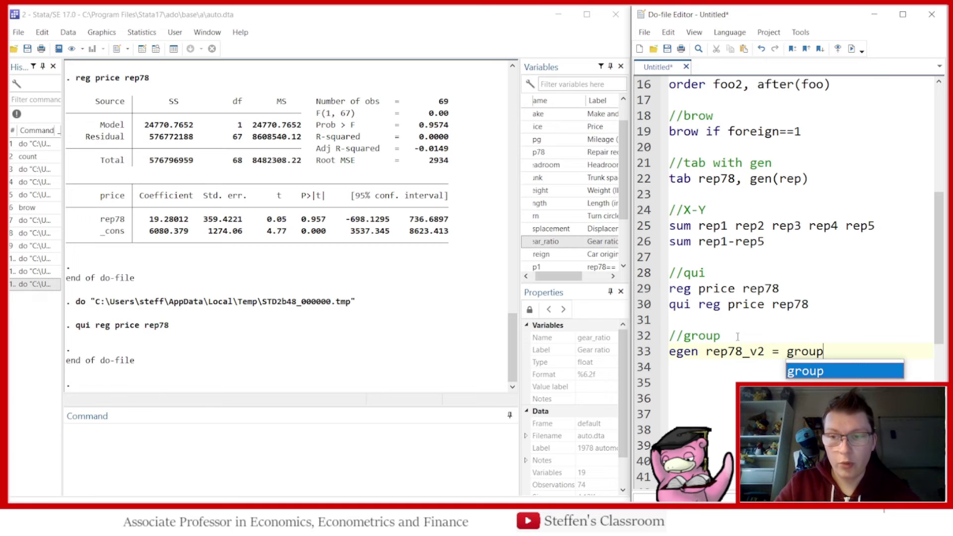
pyautogui.write('()')
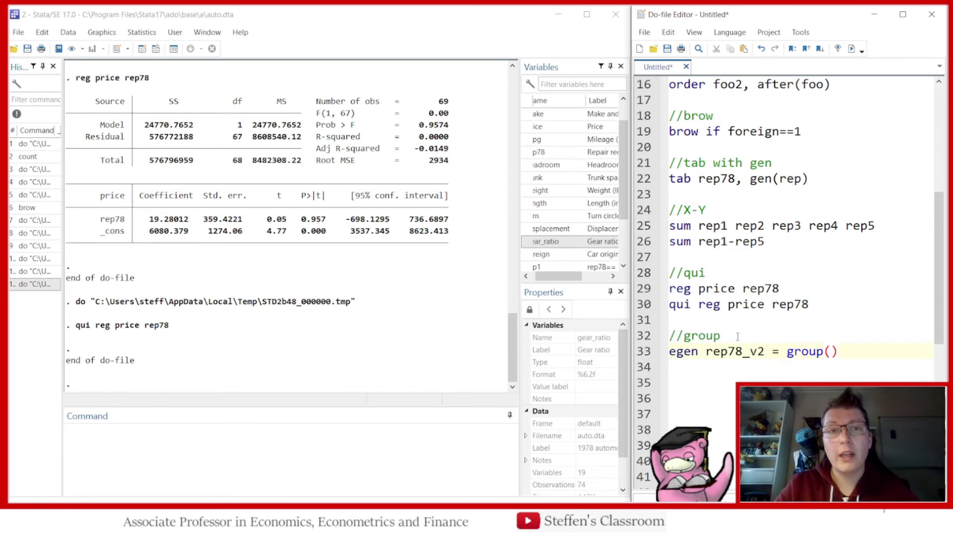
pyautogui.write('rep1-')
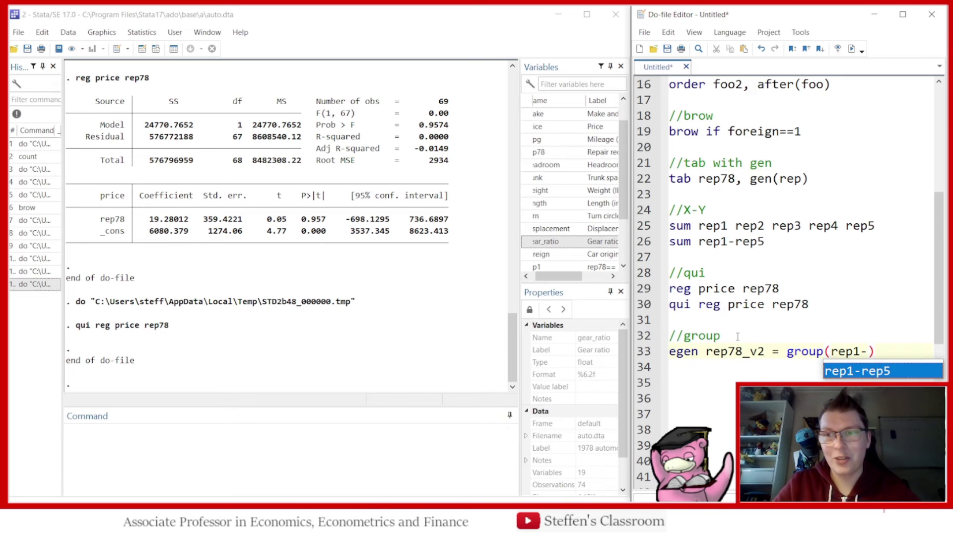
pyautogui.press('Return')
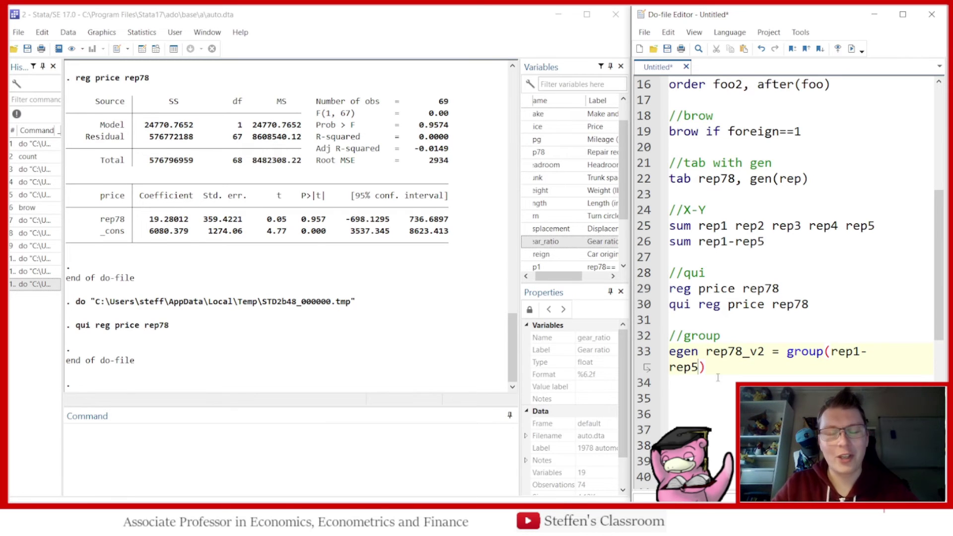
pyautogui.click(642, 353)
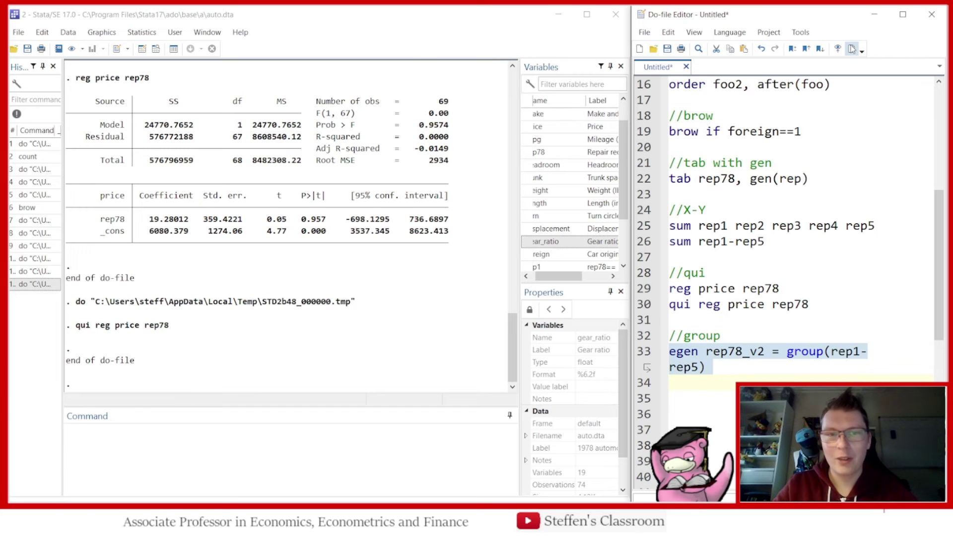
pyautogui.click(851, 48)
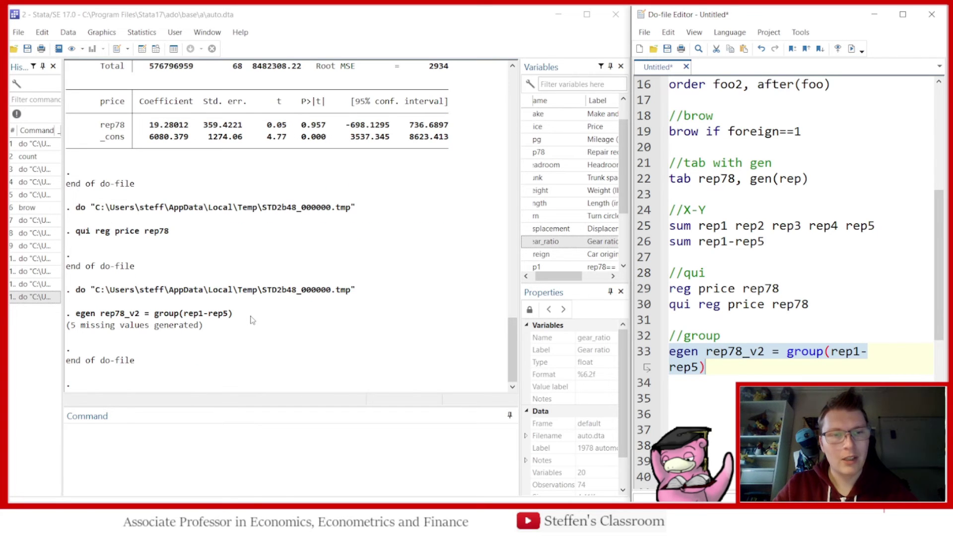
# Compare rep78_v2 with rep78 in rows 1, 5, 17 and 40, showing reversed group numbers
pyautogui.click(157, 49)
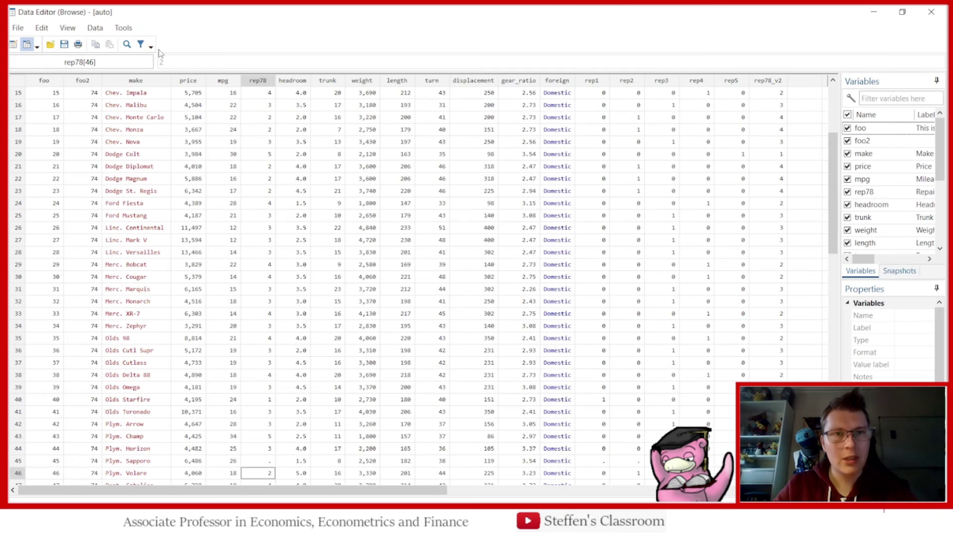
pyautogui.click(770, 84)
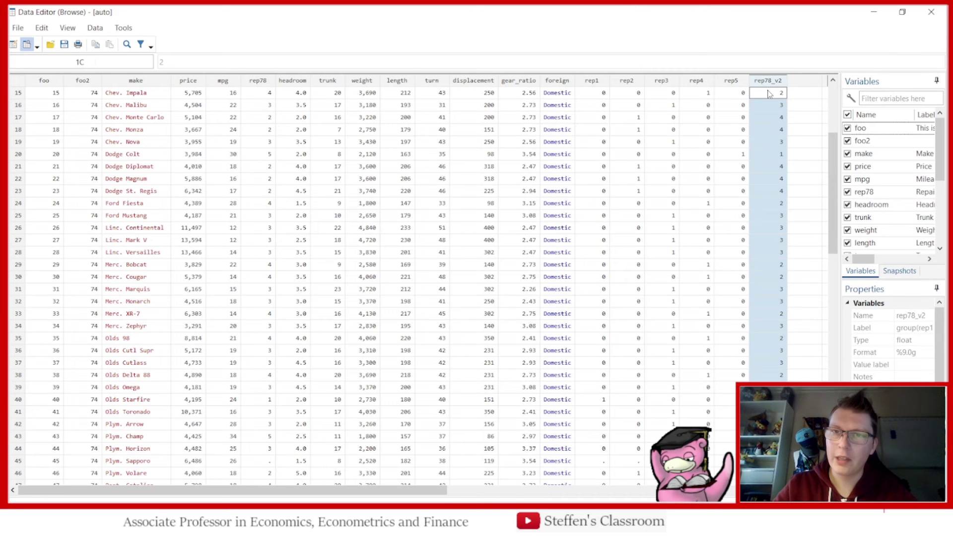
pyautogui.click(770, 93)
pyautogui.moveTo(836, 195); pyautogui.dragTo(834, 135)
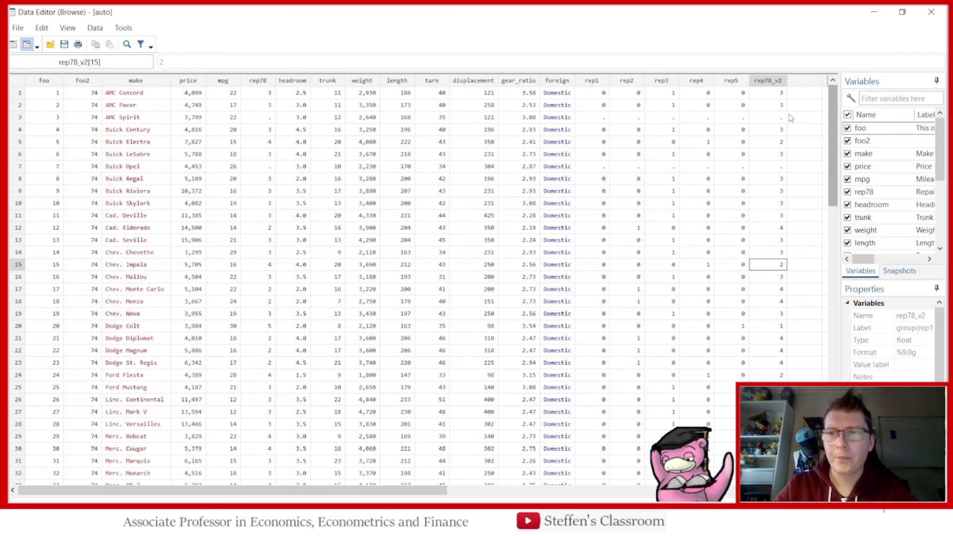
pyautogui.click(773, 94)
pyautogui.click(259, 94)
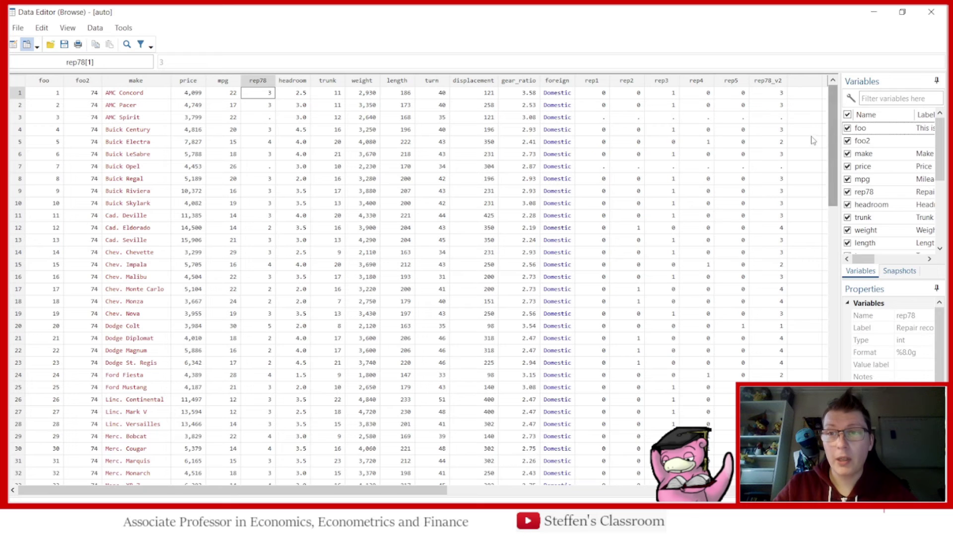
pyautogui.click(773, 143)
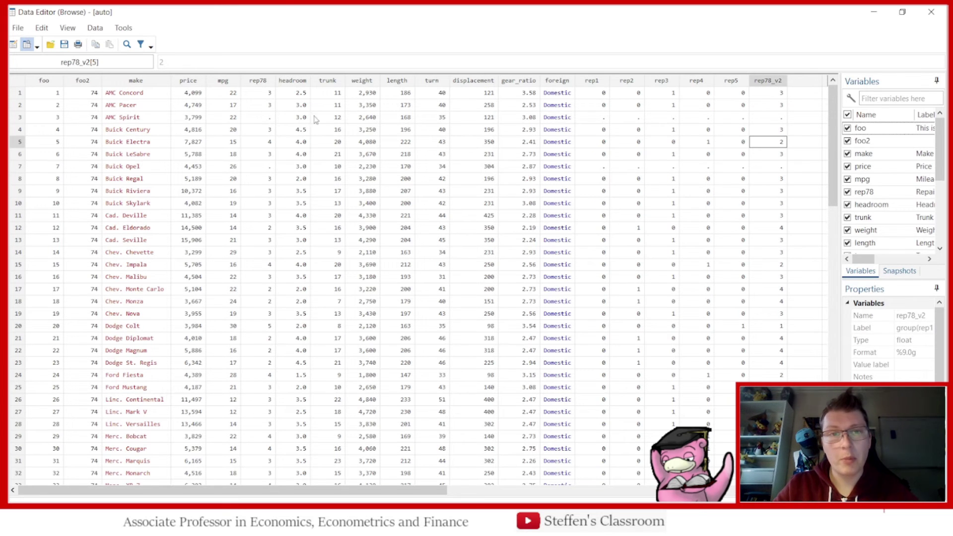
pyautogui.click(259, 143)
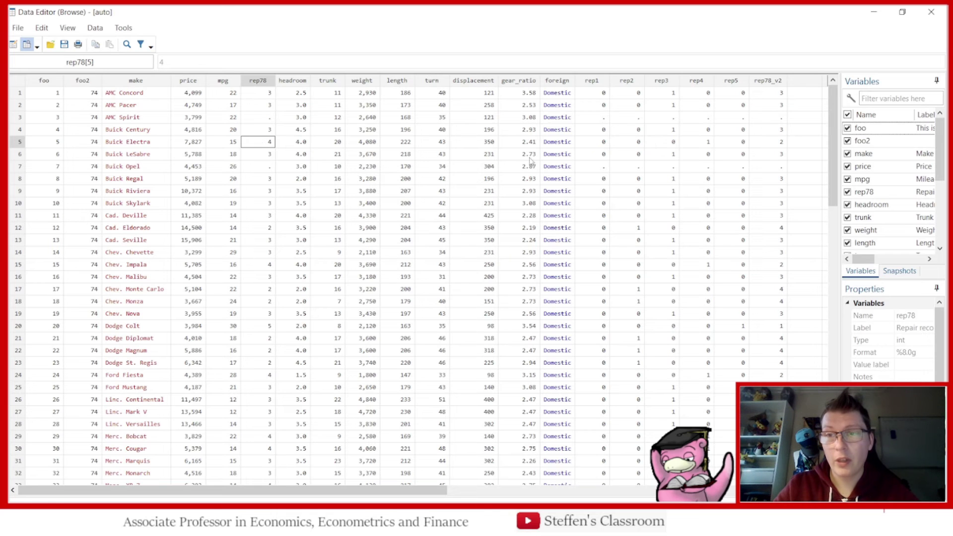
pyautogui.click(772, 292)
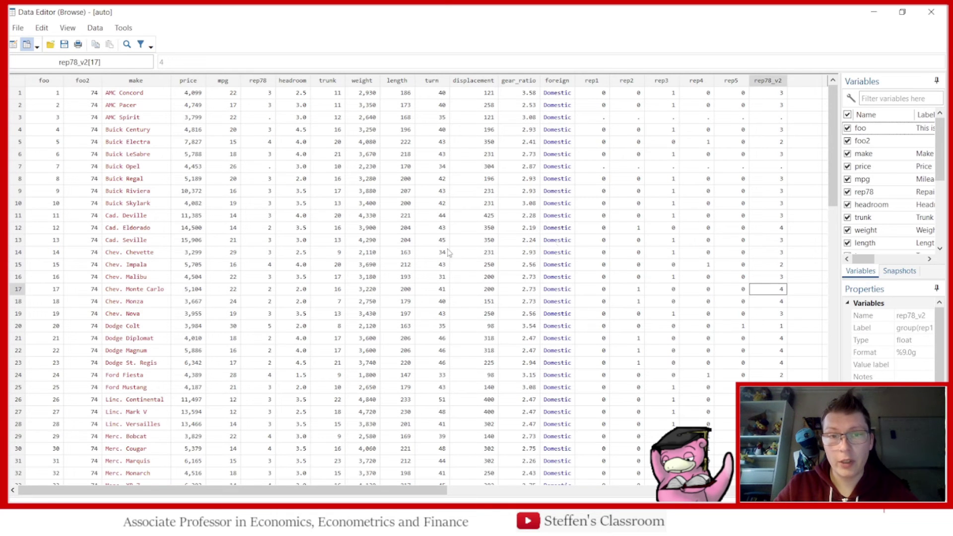
pyautogui.click(270, 289)
pyautogui.scroll(-8, 660, 286)
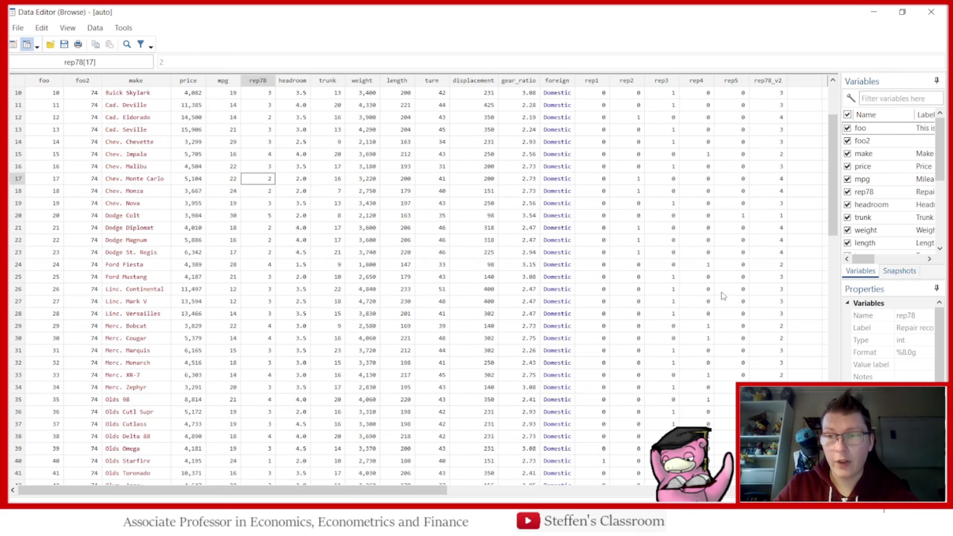
pyautogui.click(774, 278)
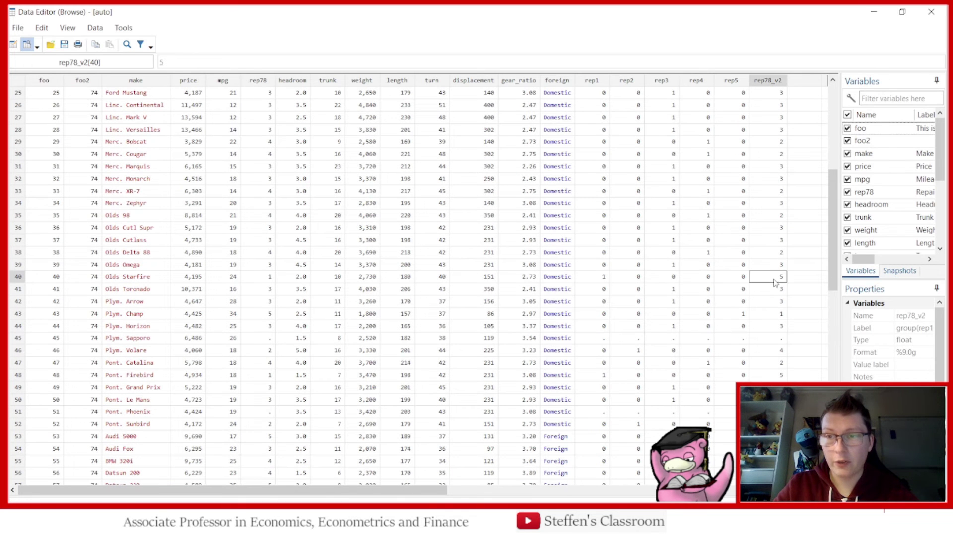
pyautogui.click(262, 281)
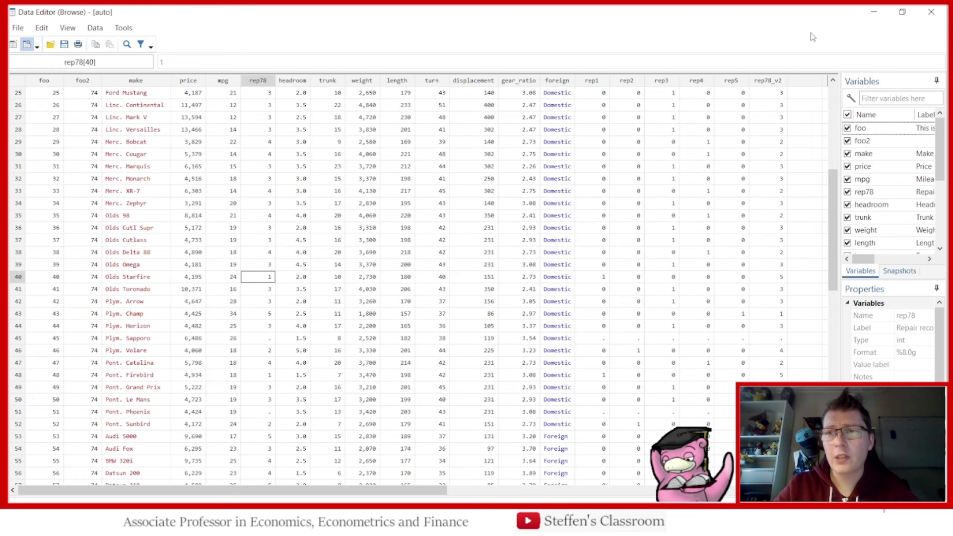
# Add ssc install revrs below the egen group code and run it; the package is already up to date
pyautogui.click(874, 15)
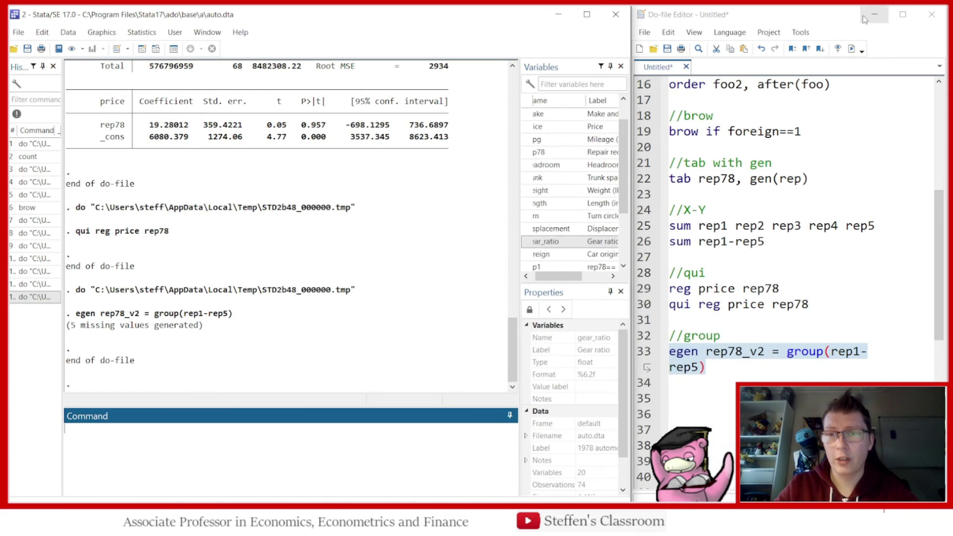
pyautogui.click(707, 402)
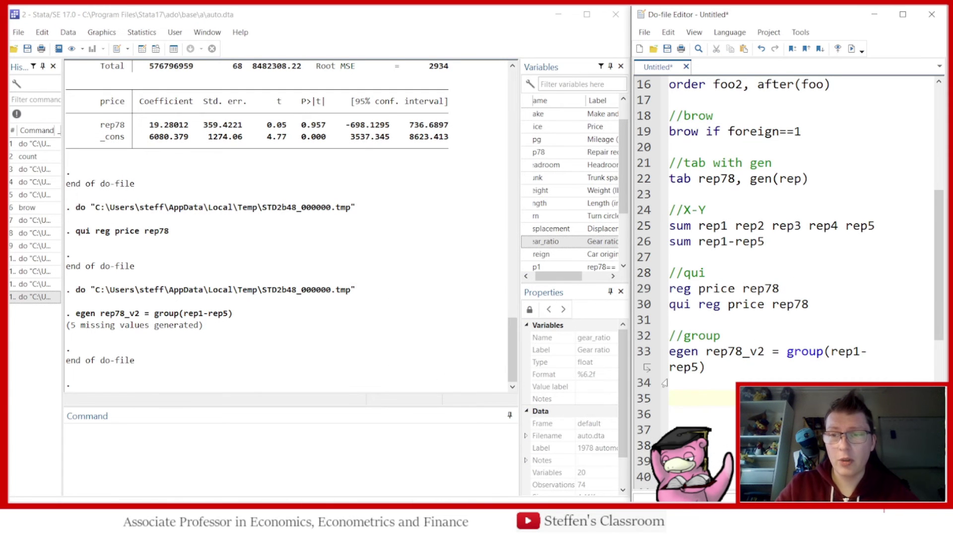
pyautogui.scroll(-4, 707, 377)
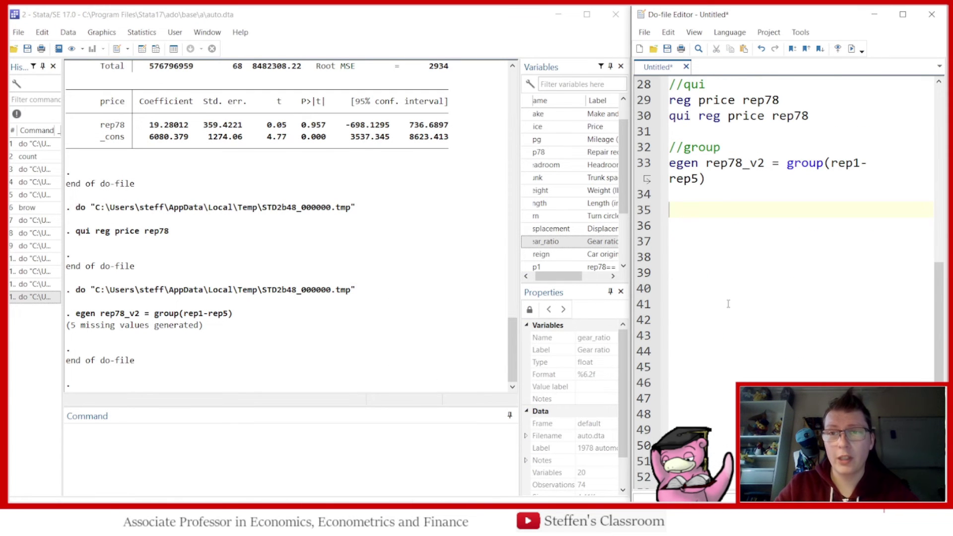
pyautogui.scroll(5, 728, 303)
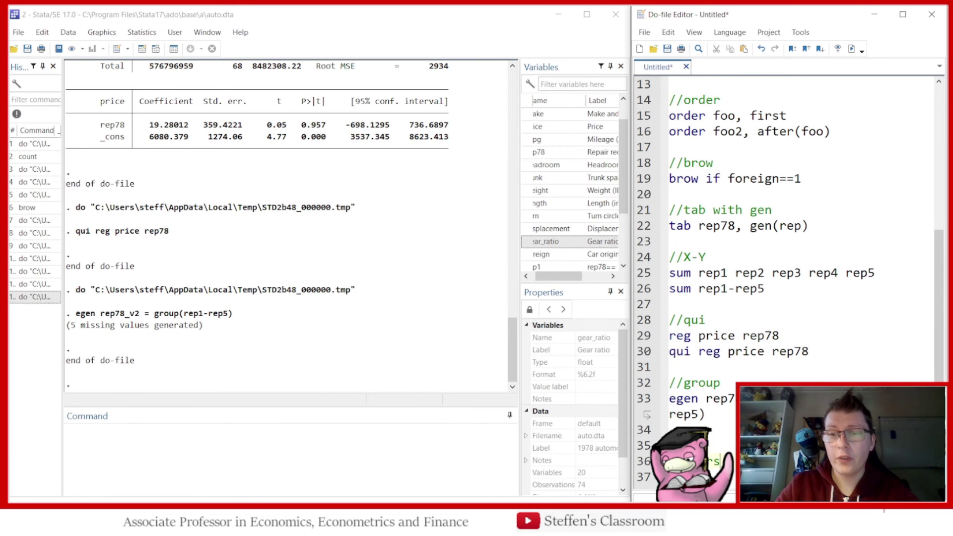
pyautogui.scroll(-6, 720, 223)
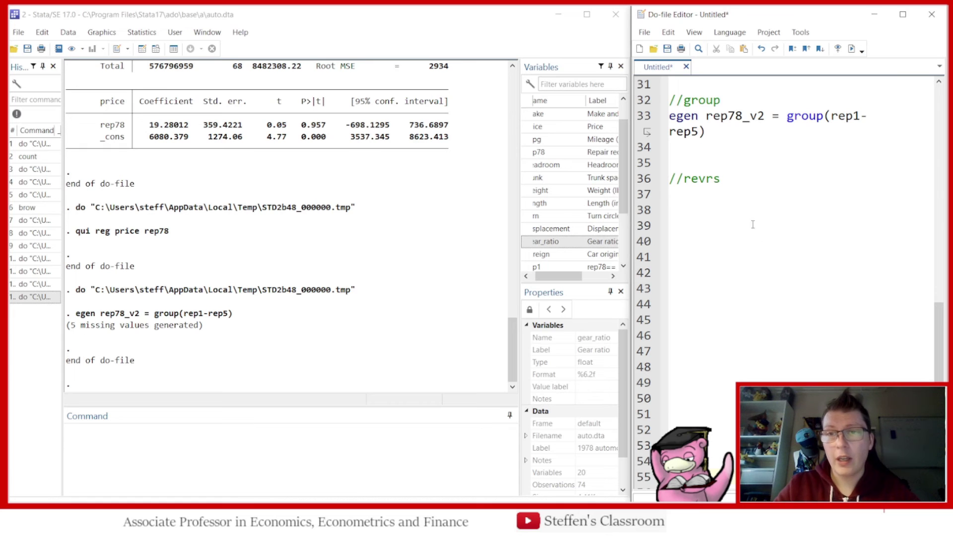
pyautogui.write('ssc')
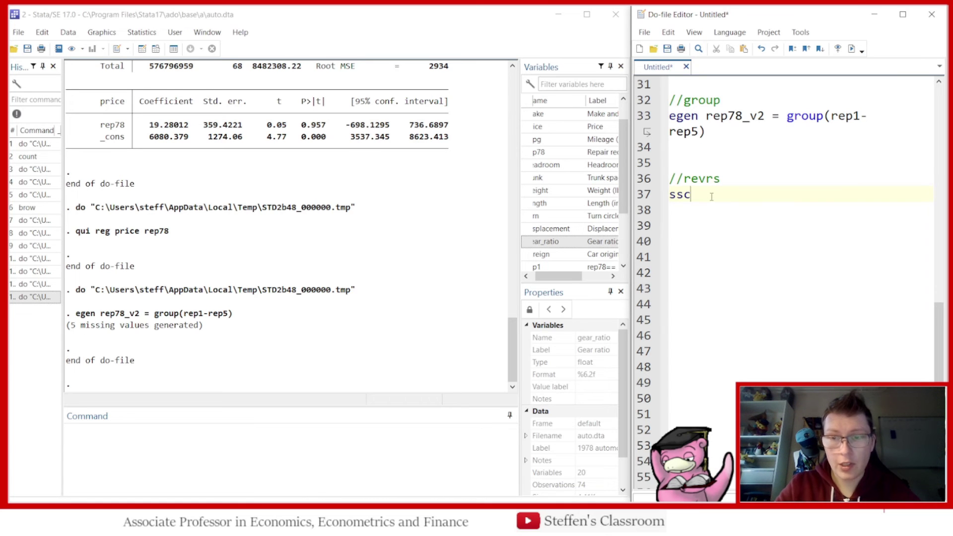
pyautogui.write(' insatll')
pyautogui.press('BackSpace')
pyautogui.press('BackSpace')
pyautogui.press('BackSpace')
pyautogui.press('BackSpace')
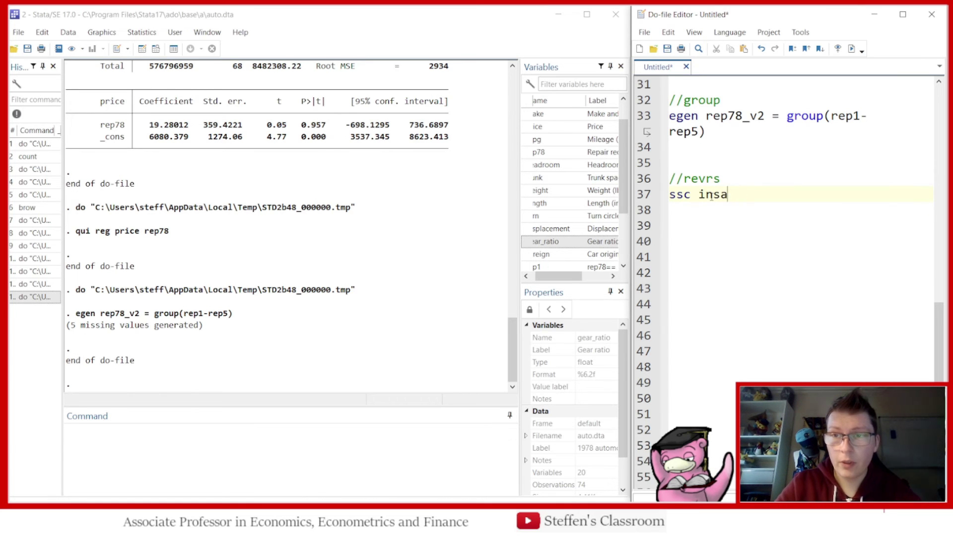
pyautogui.write('tall ')
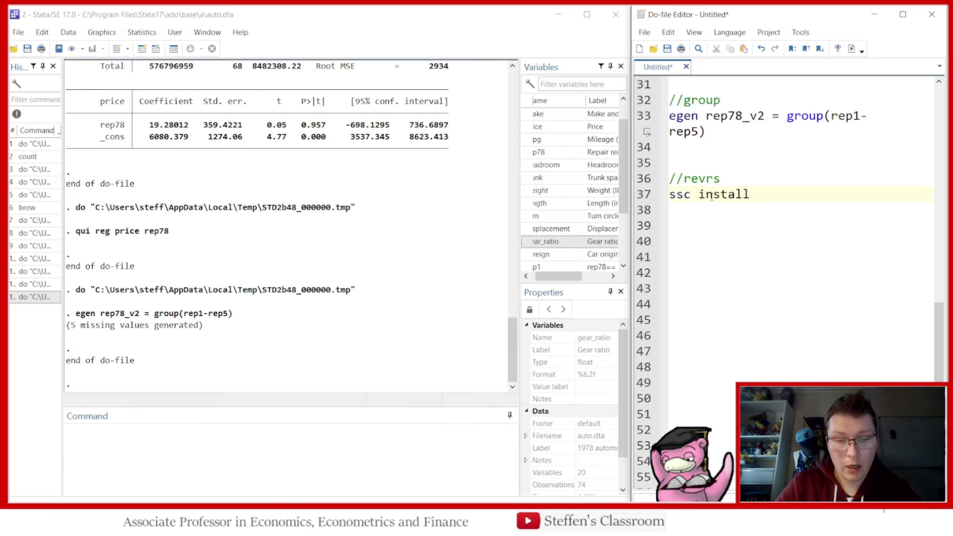
pyautogui.write('revrs')
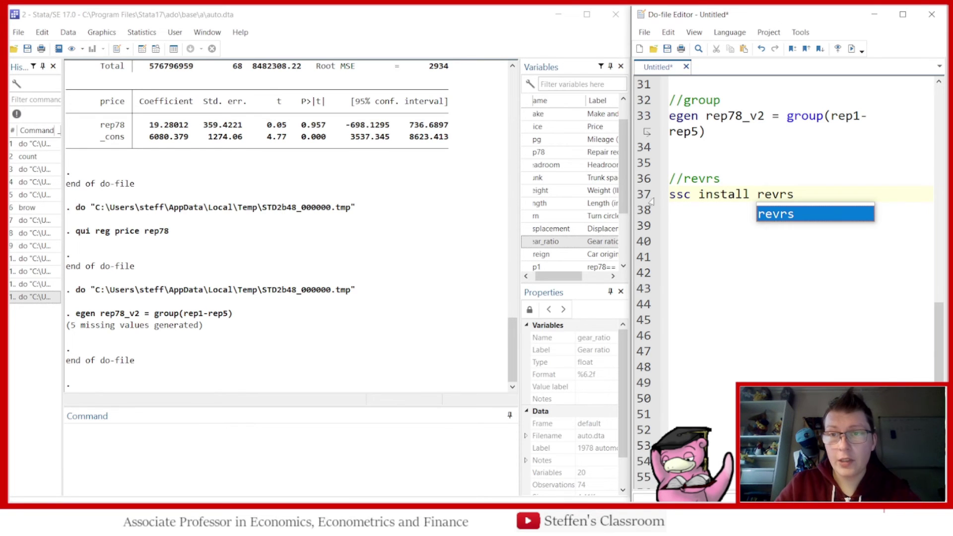
pyautogui.click(650, 199)
pyautogui.click(852, 49)
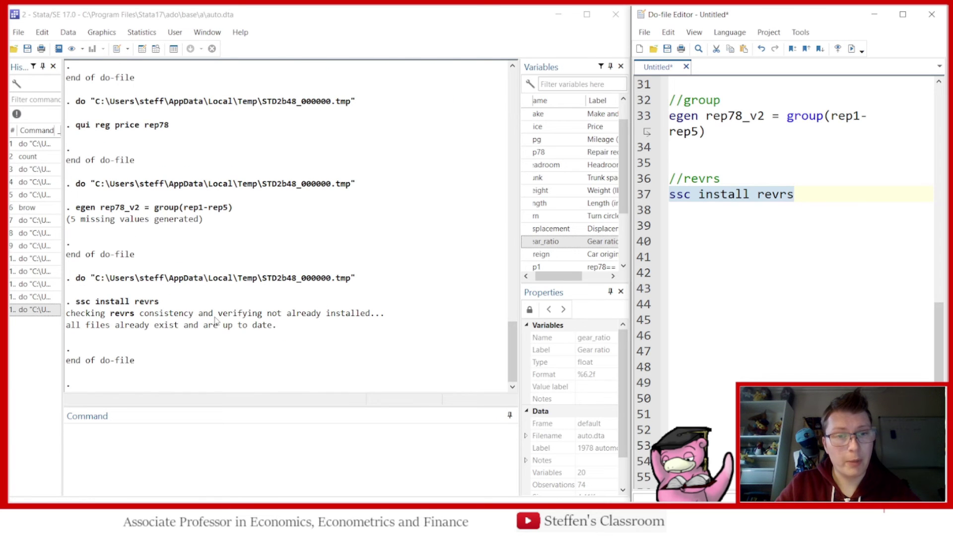
pyautogui.click(727, 206)
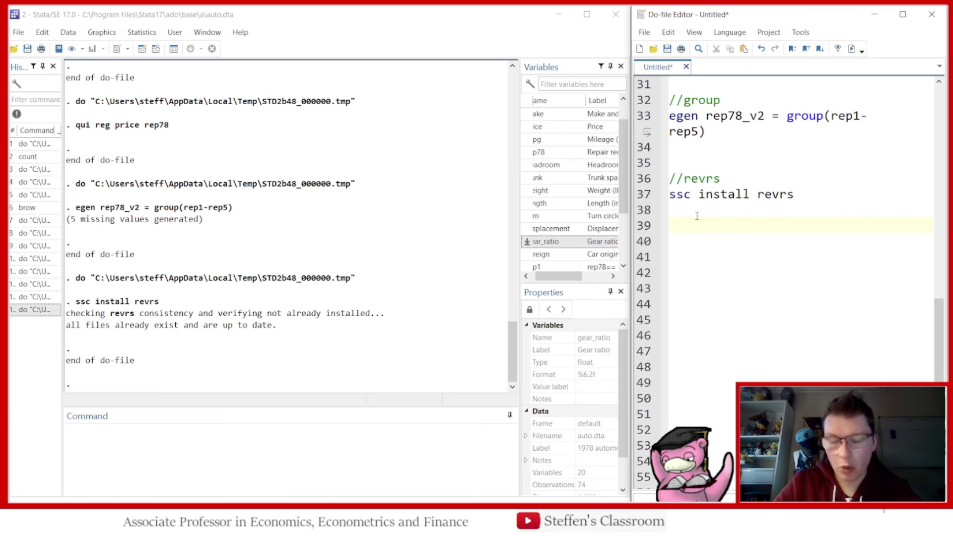
pyautogui.write('revrs')
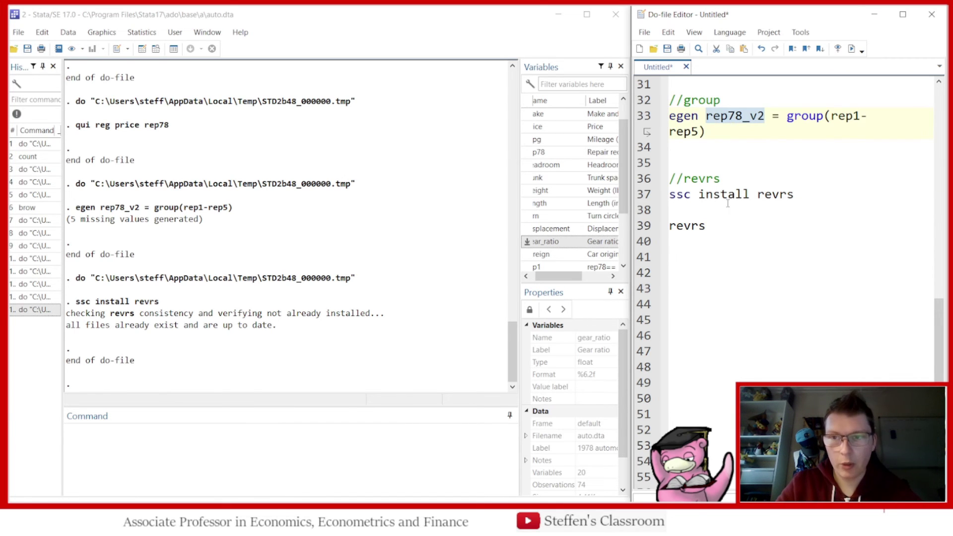
# Run revrs rep78_v2 to create revrep78_v2 and view it in the Data Editor
pyautogui.write('rep78_v2')
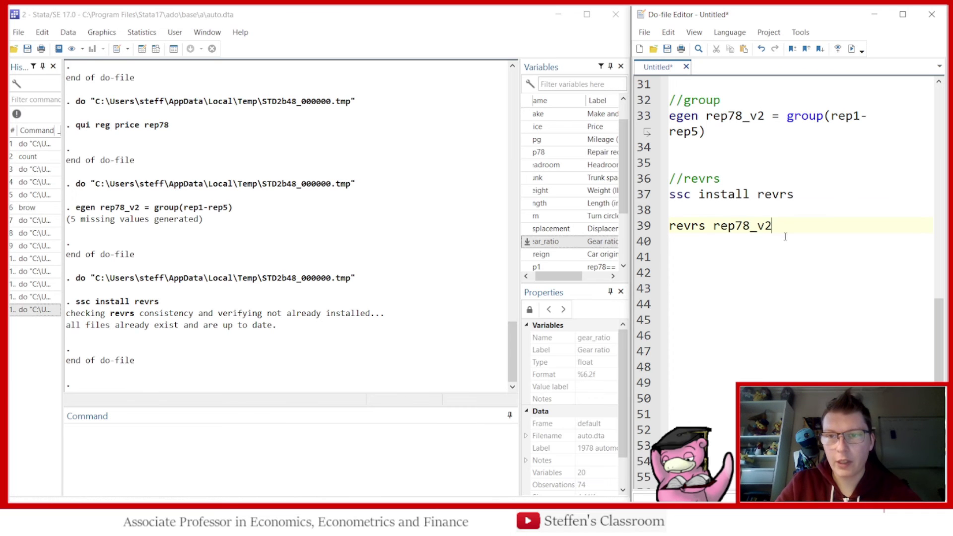
pyautogui.click(644, 226)
pyautogui.click(852, 48)
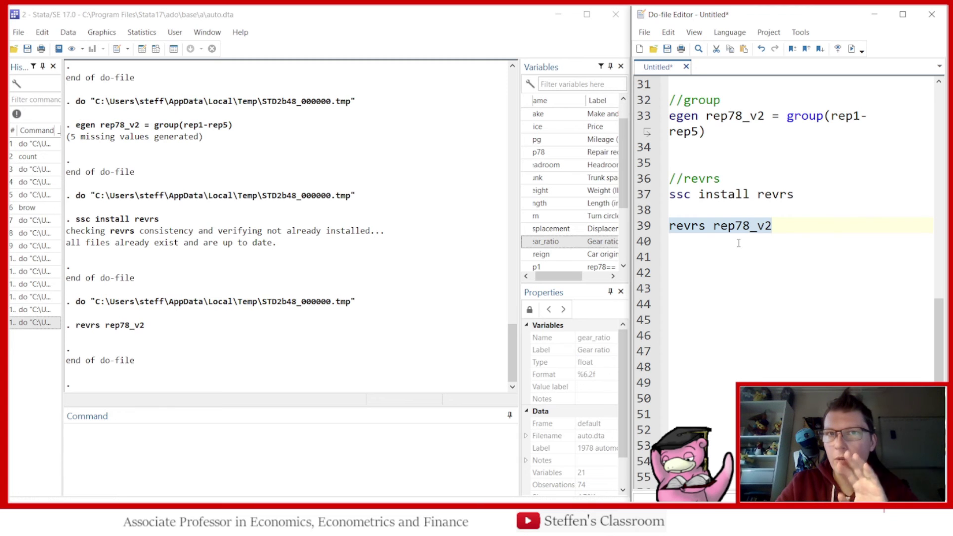
pyautogui.click(157, 48)
# Compare revrep78_v2 values in rows 25 and 46 against rep78, then close the Data Editor
pyautogui.hscroll(2, 784, 143)
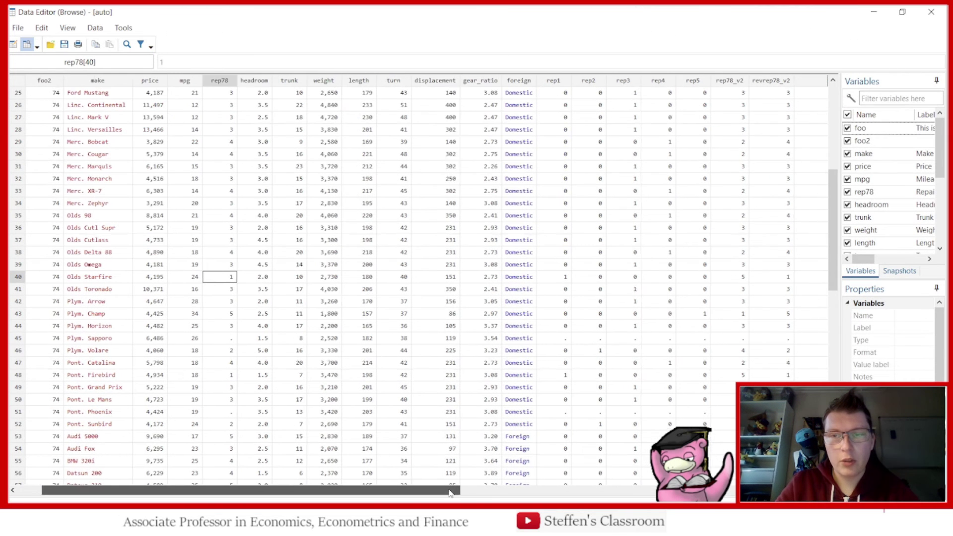
pyautogui.click(740, 93)
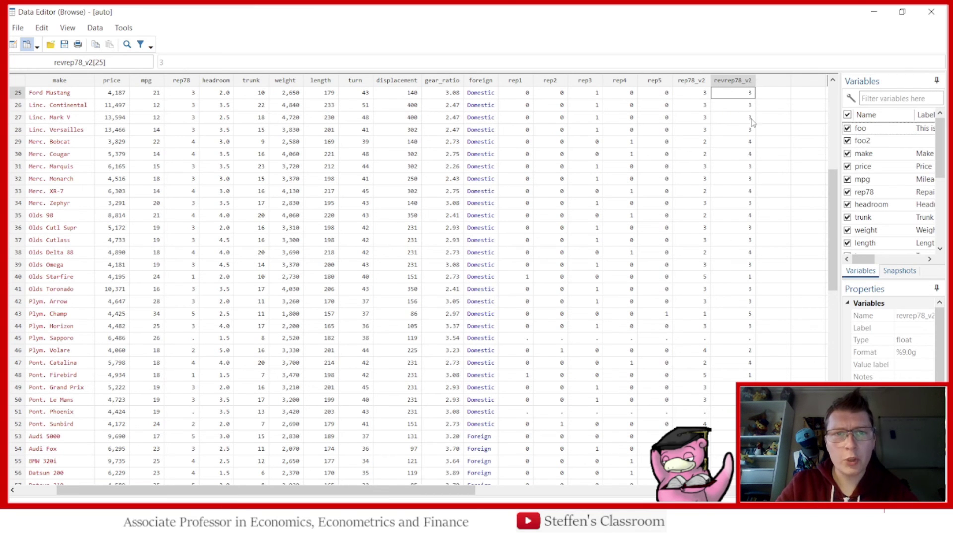
pyautogui.click(738, 352)
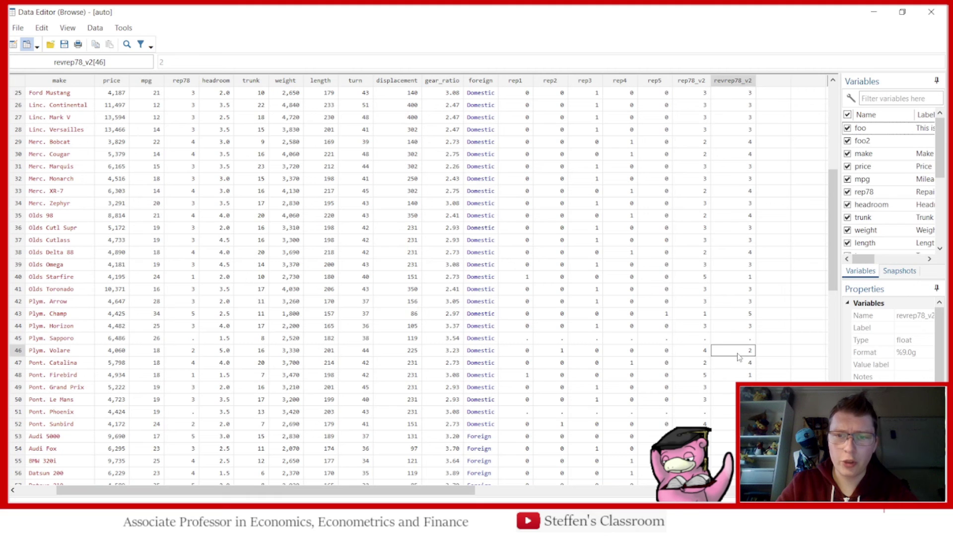
pyautogui.click(188, 363)
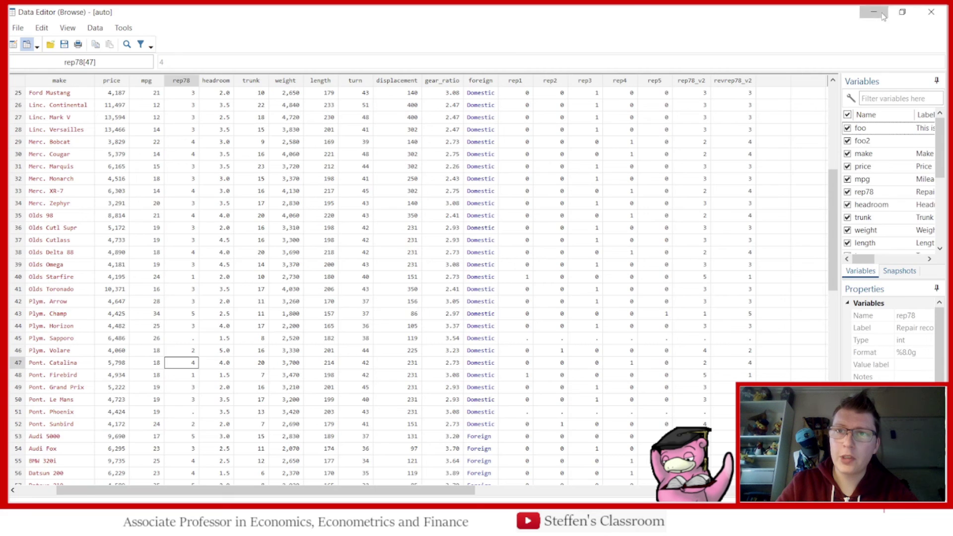
pyautogui.click(874, 12)
pyautogui.click(695, 259)
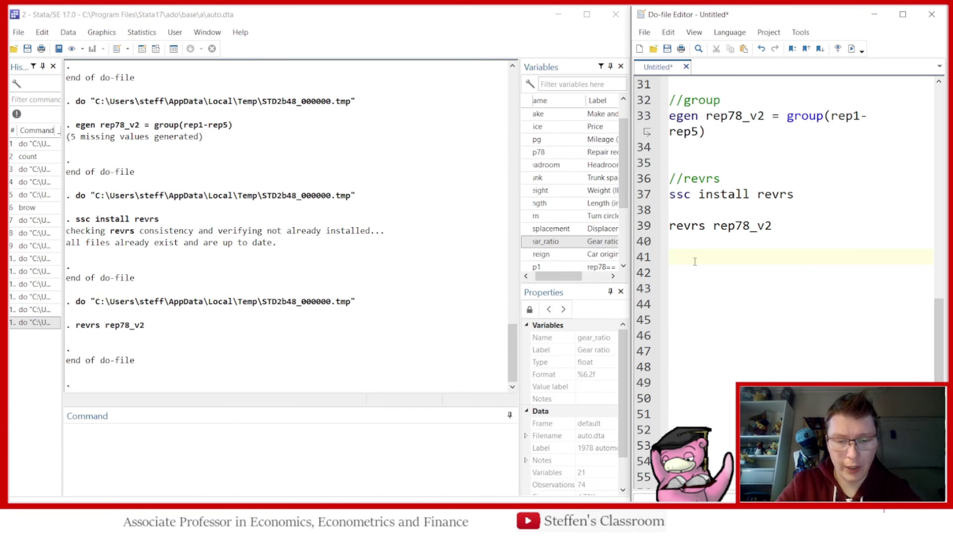
# Enter and run tab rep78 revrep78_v2, producing a diagonal cross-tab over 69 observations
pyautogui.write('tab rep78')
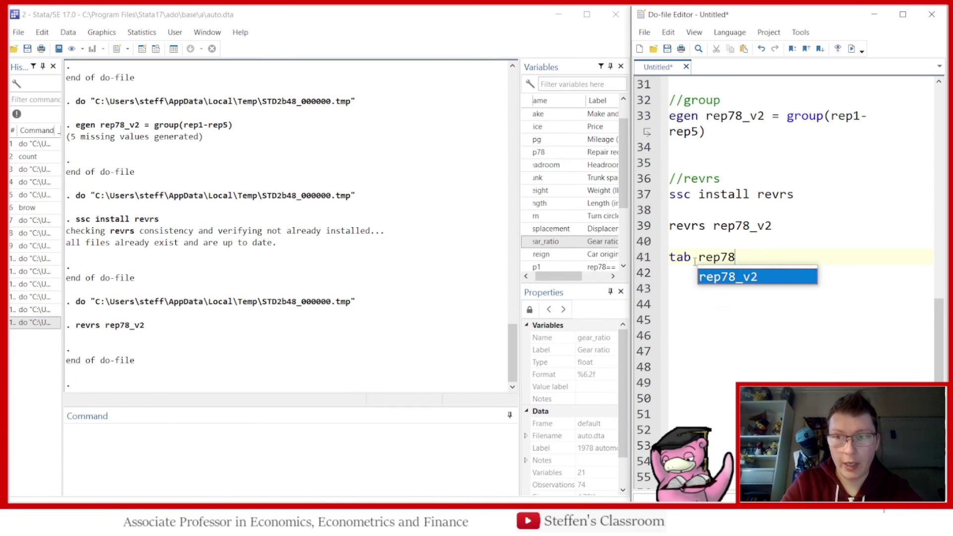
pyautogui.press('Escape')
pyautogui.doubleClick(727, 225)
pyautogui.hotkey('ctrl', 'c')
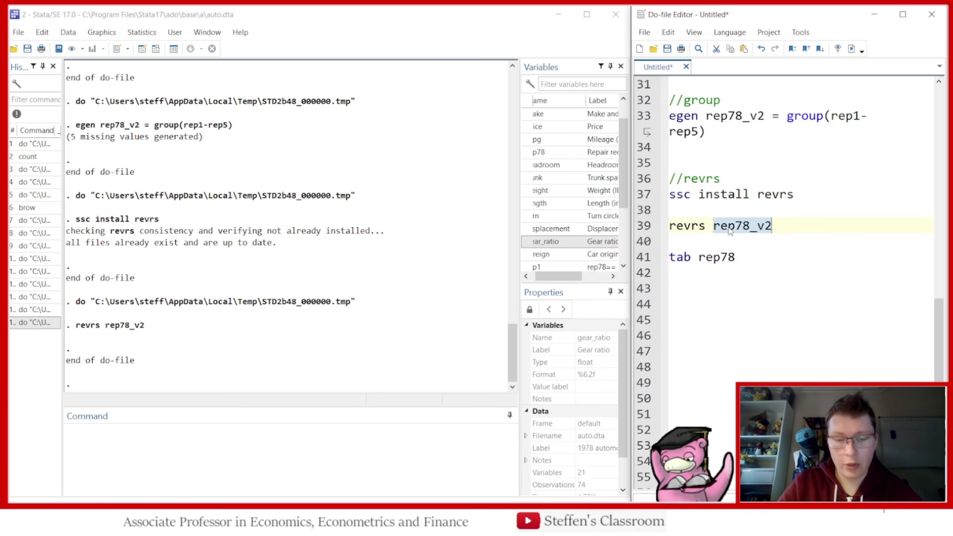
pyautogui.click(758, 258)
pyautogui.write('rev')
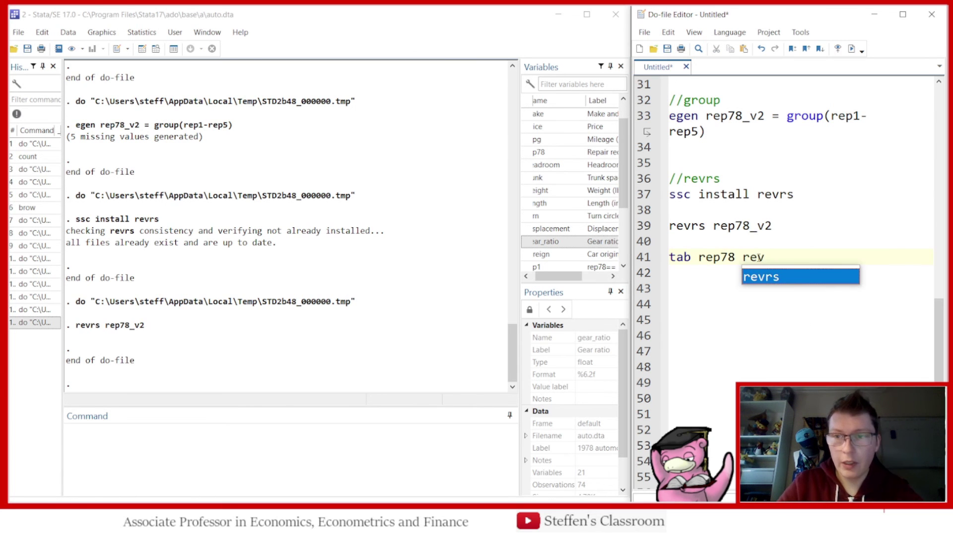
pyautogui.hotkey('ctrl', 'v')
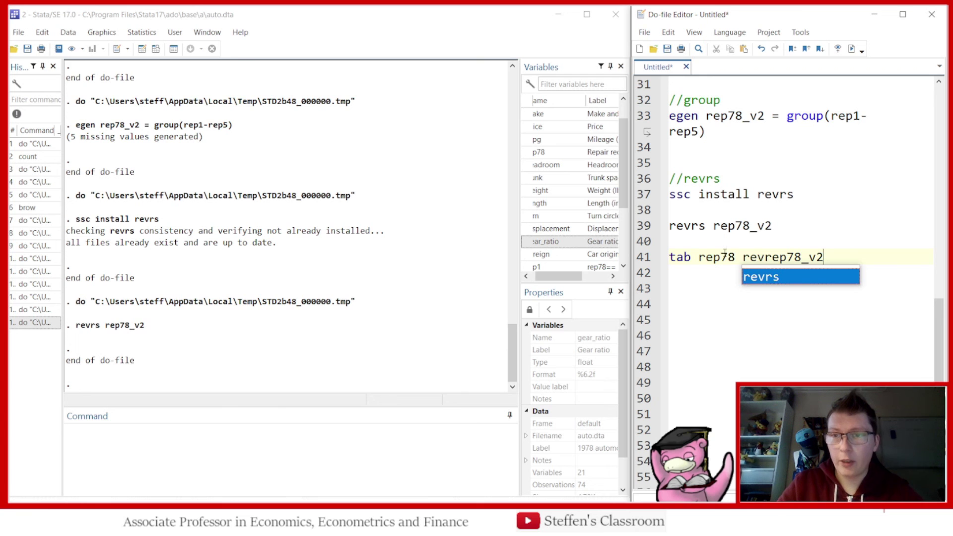
pyautogui.click(643, 257)
pyautogui.click(851, 48)
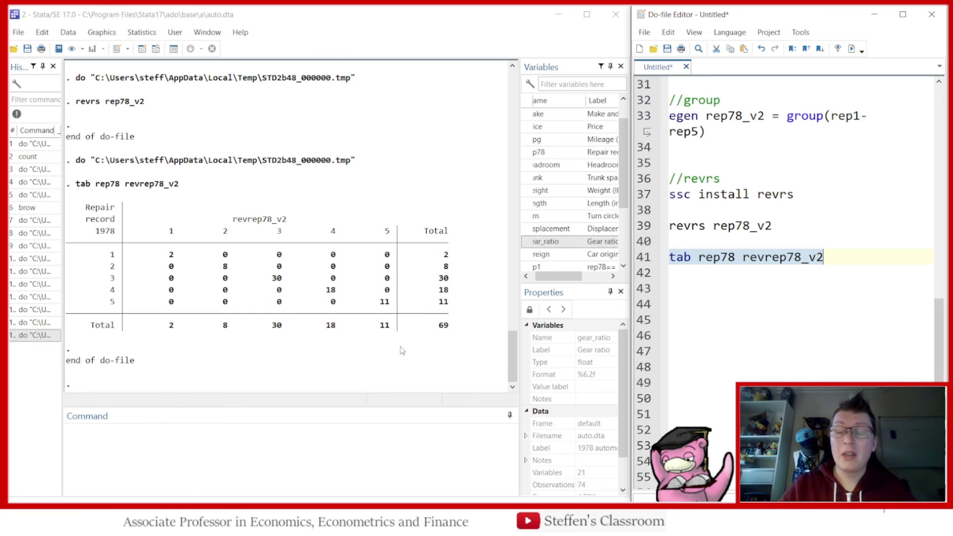
pyautogui.click(746, 270)
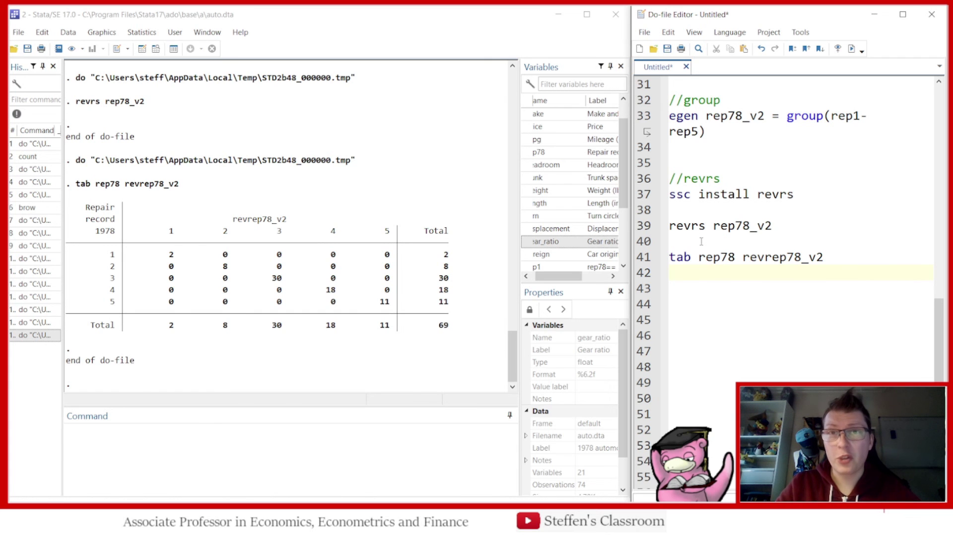
pyautogui.click(690, 288)
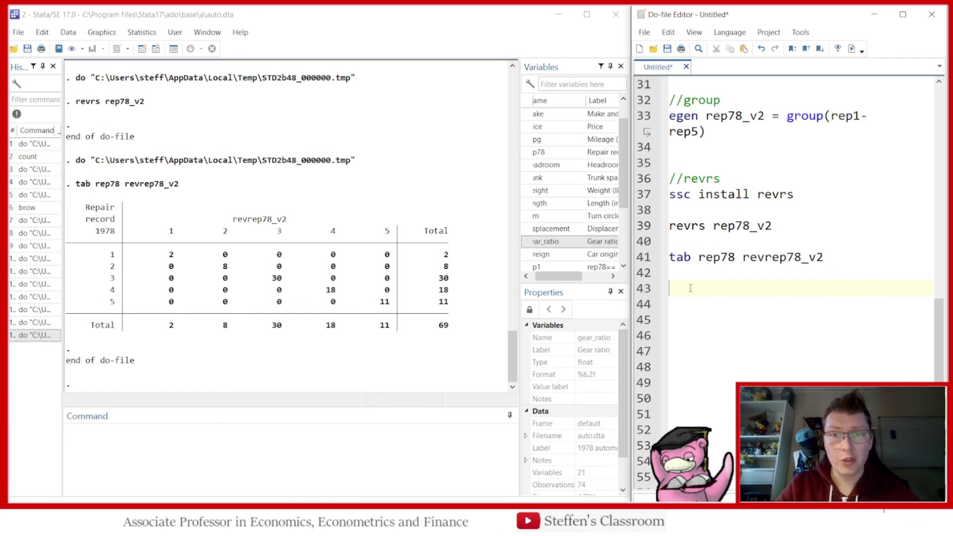